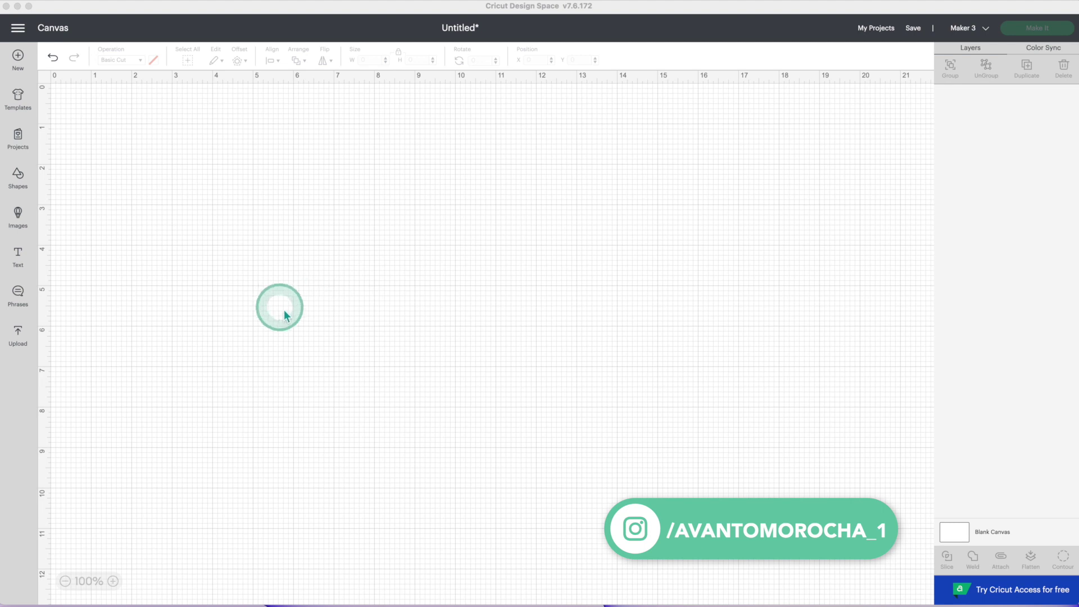
# Step: Add a text object reading "MOM" in the Aldine 721 BT font
pyautogui.click(19, 255)
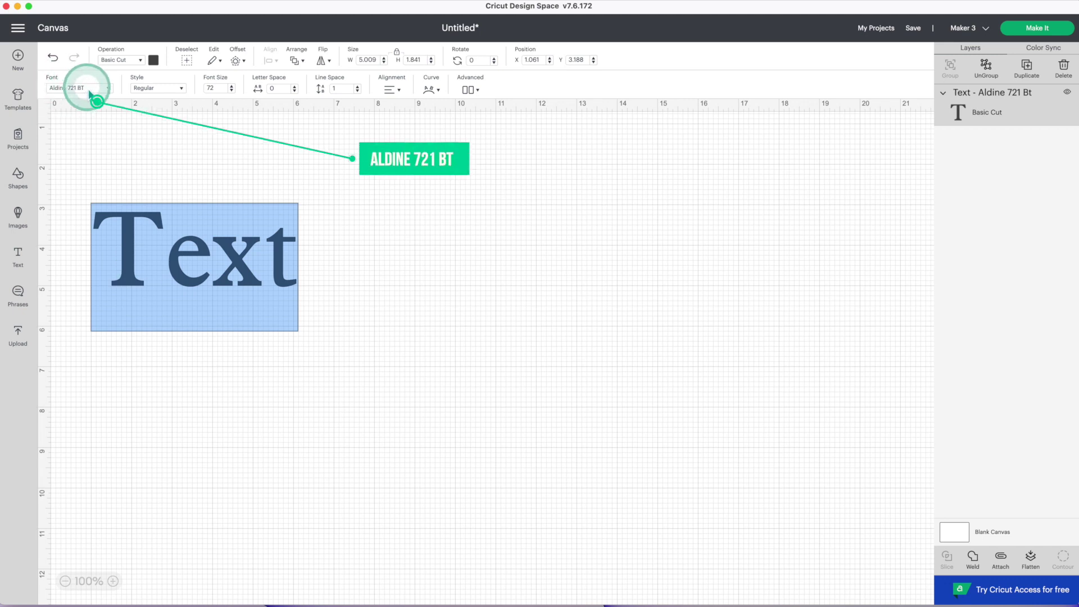
pyautogui.doubleClick(159, 236)
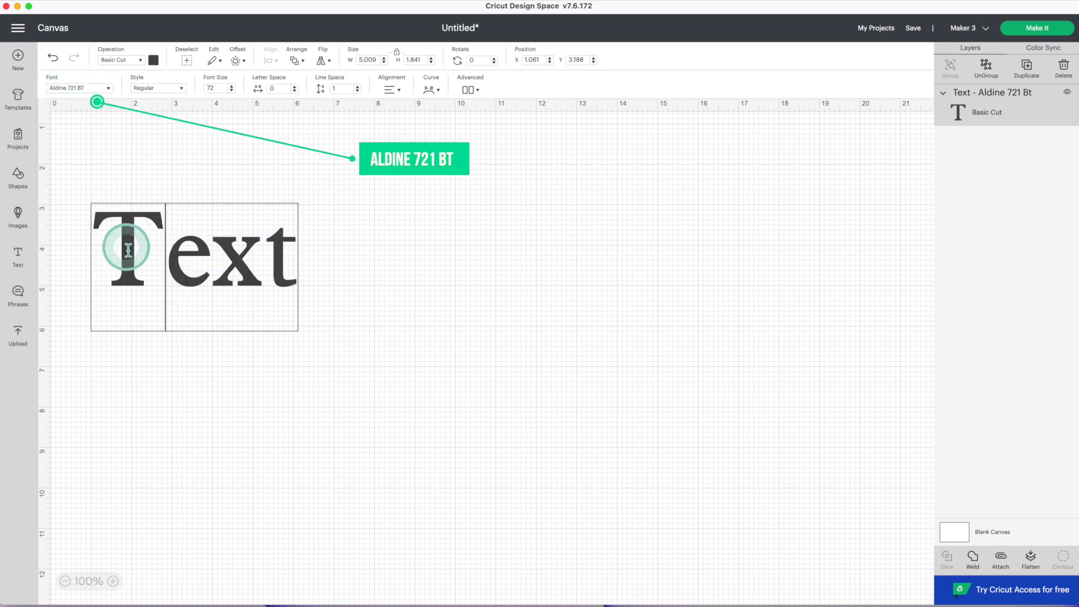
pyautogui.moveTo(108, 241); pyautogui.dragTo(326, 253)
pyautogui.write('MOM')
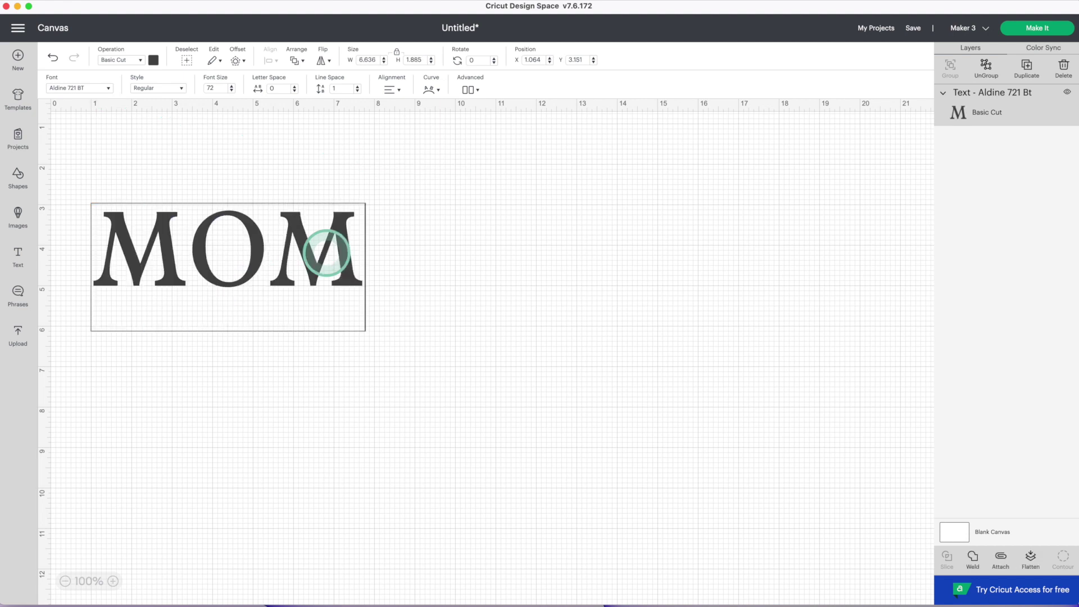
# Step: Enlarge the MOM text to about 17.25 in wide and colour it dark red
pyautogui.click(356, 291)
pyautogui.moveTo(356, 292); pyautogui.dragTo(778, 365)
pyautogui.click(153, 59)
pyautogui.click(159, 148)
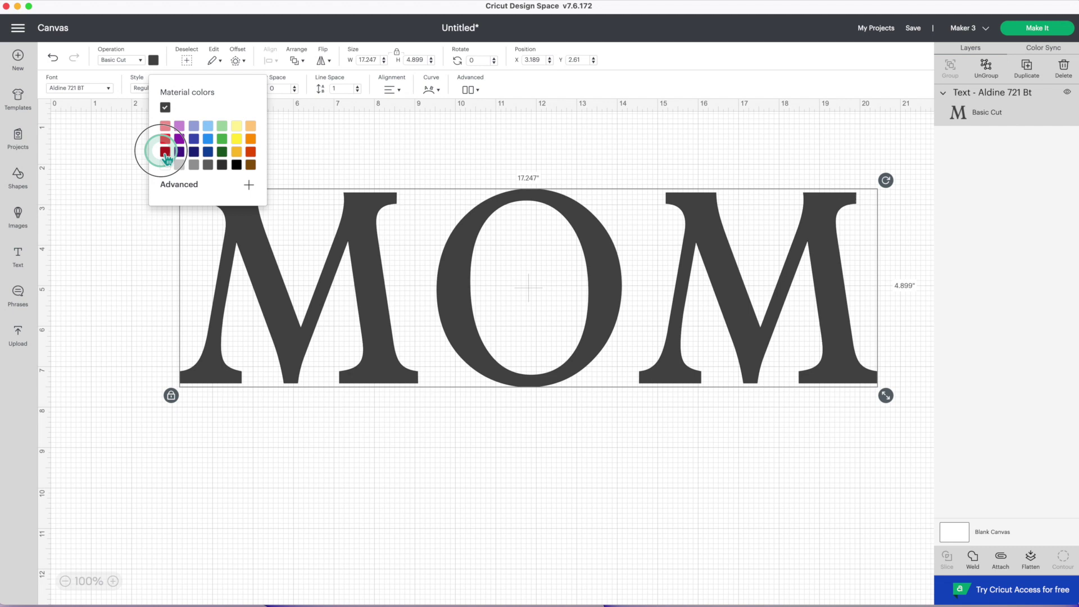
pyautogui.click(289, 417)
pyautogui.scroll(-2, 198, 354)
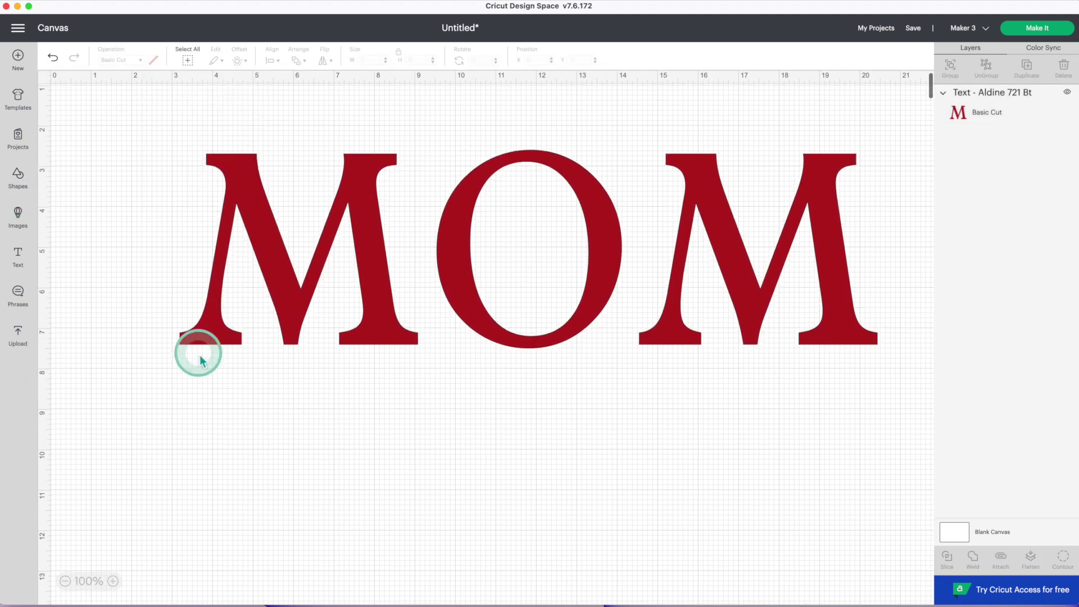
# Step: Add a second text object and set its font to Basyirah Script
pyautogui.click(22, 260)
pyautogui.click(179, 247)
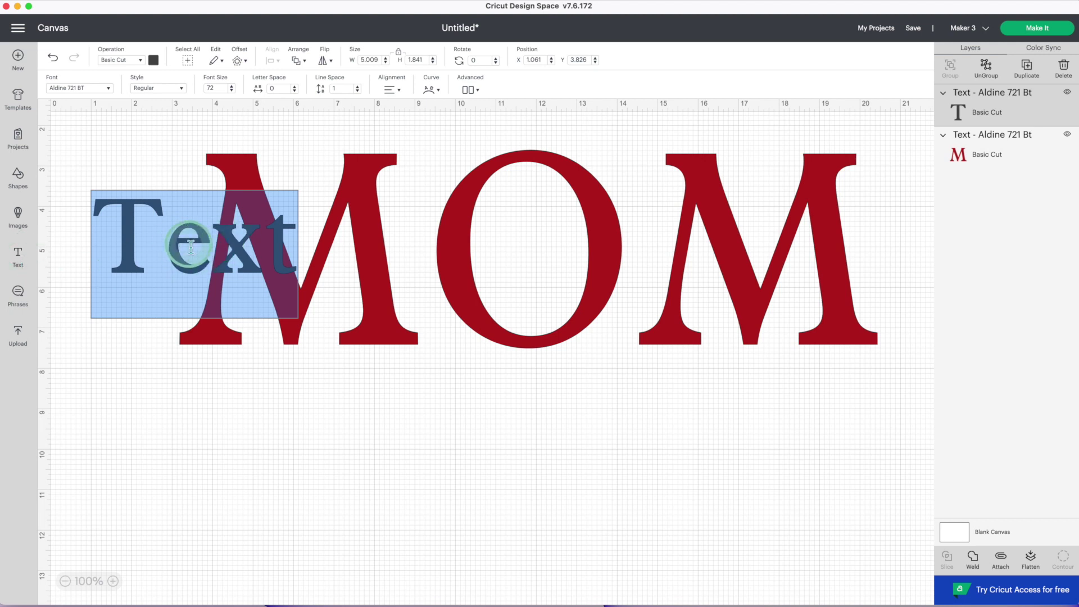
pyautogui.click(108, 89)
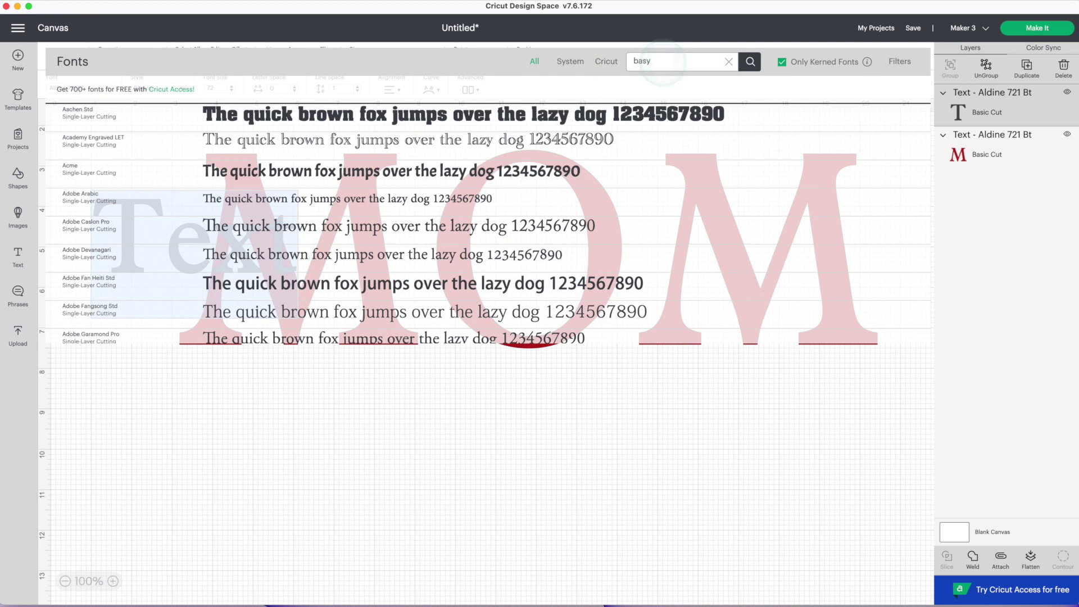
pyautogui.click(558, 66)
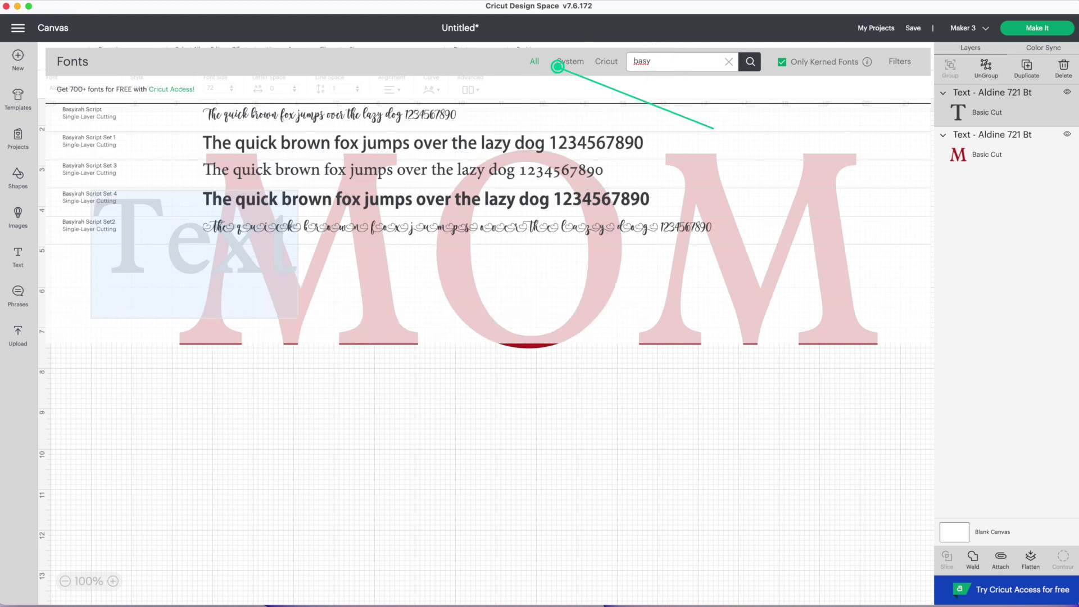
pyautogui.click(242, 121)
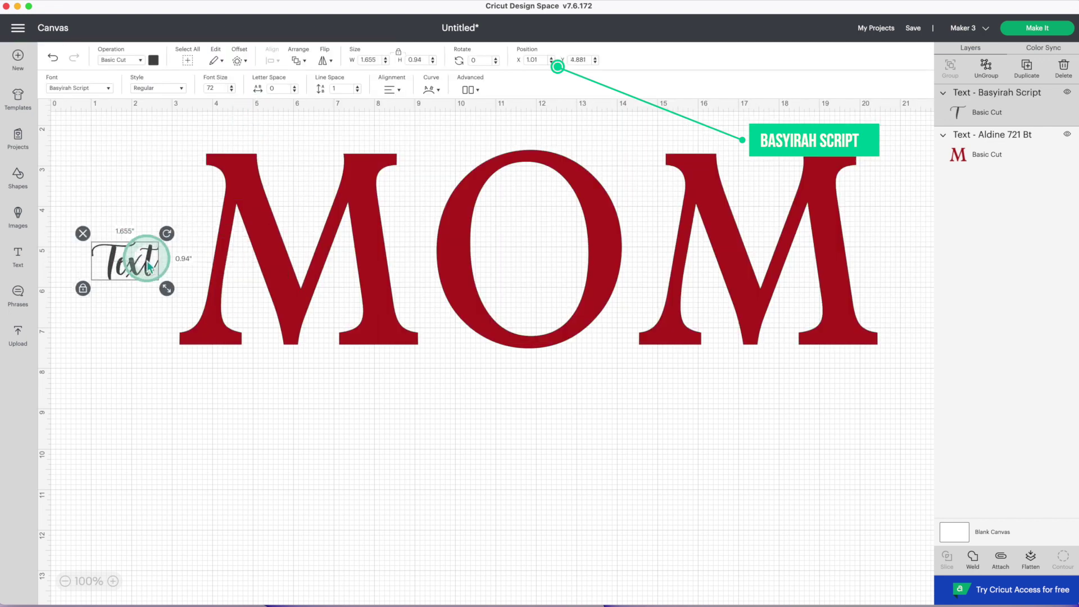
# Step: Move the script text below MOM and replace its wording with the two first names
pyautogui.moveTo(141, 248); pyautogui.dragTo(250, 453)
pyautogui.doubleClick(331, 470)
pyautogui.write('Charlie Sophia')
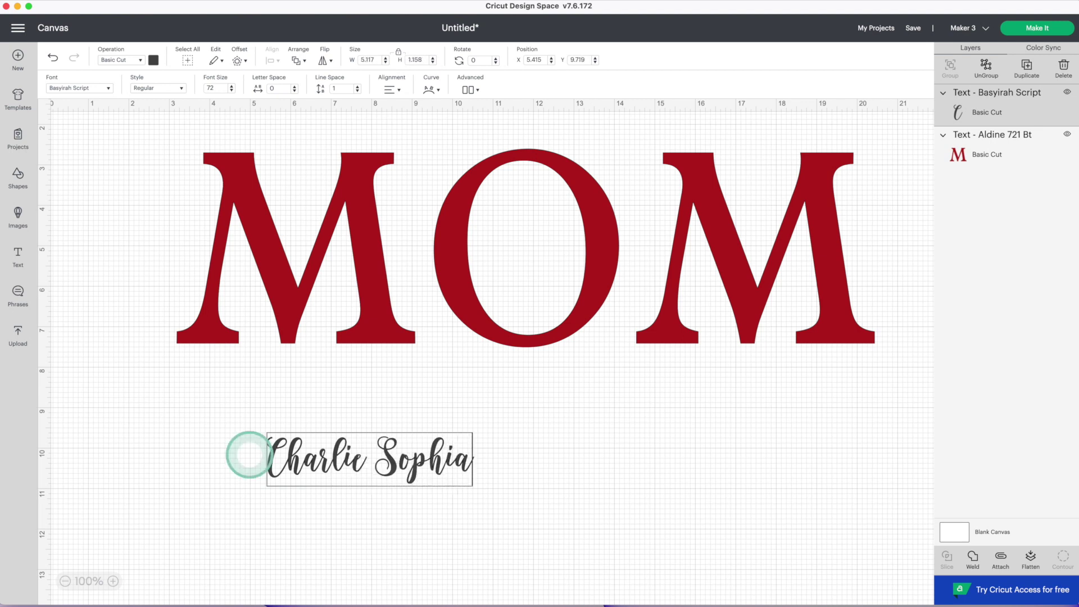
# Step: Enlarge the script names to about 14.2 in wide, beneath the MOM lettering
pyautogui.click(469, 507)
pyautogui.click(422, 471)
pyautogui.moveTo(484, 492); pyautogui.dragTo(542, 508)
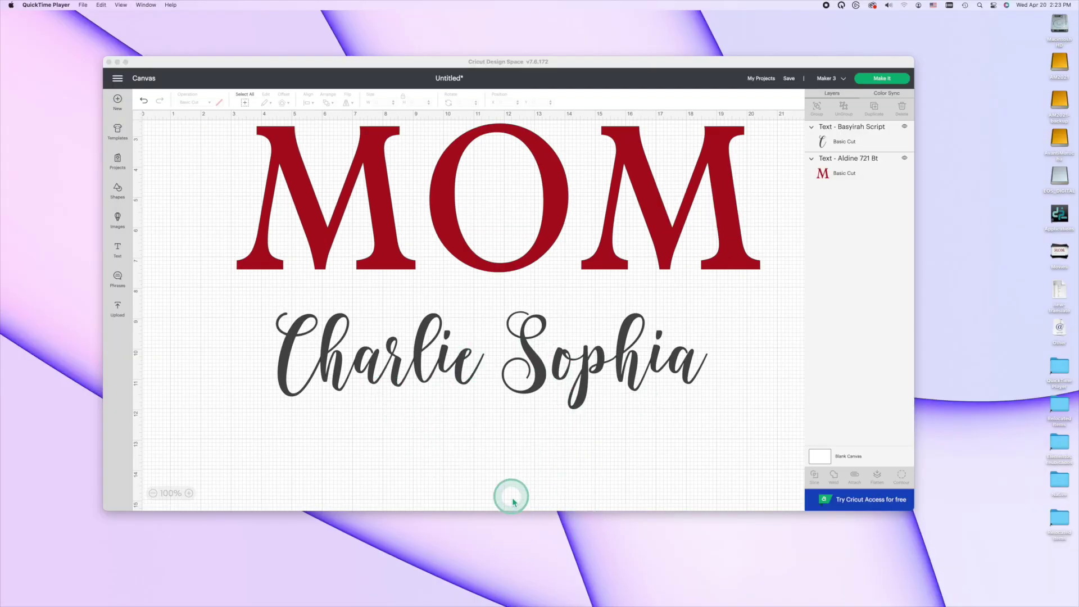
# Step: Switch to Font Book and examine the characters of the Basyirah Script font
pyautogui.press('super+space')
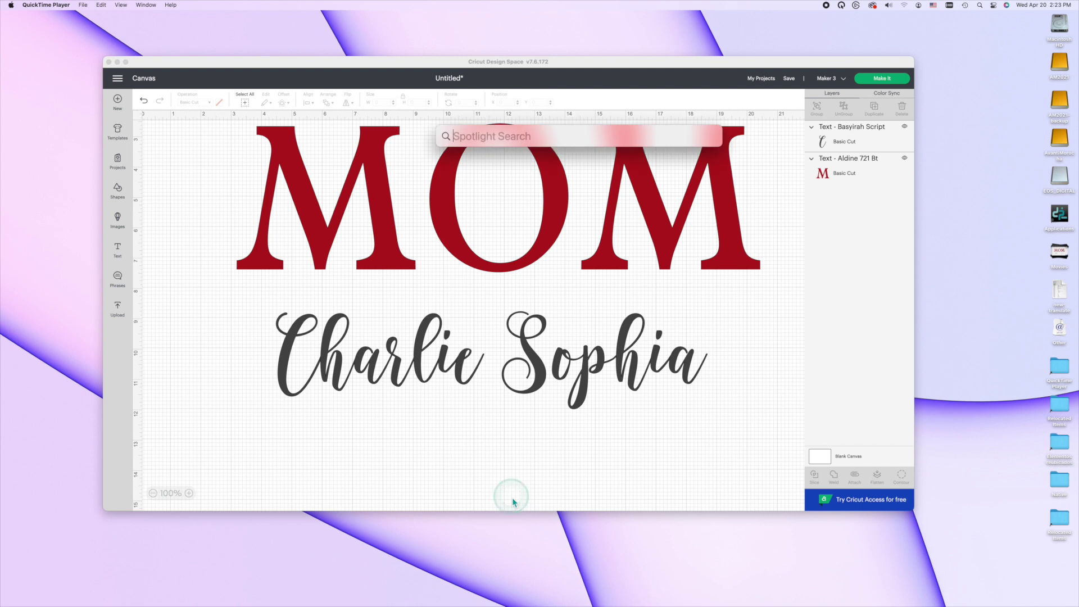
pyautogui.press('Return')
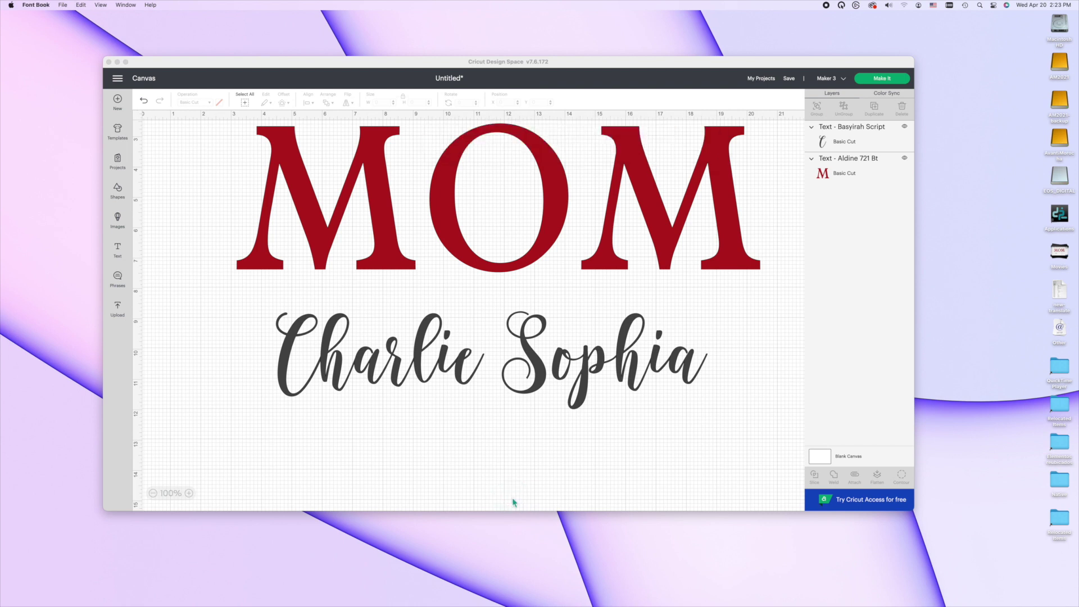
pyautogui.write('om')
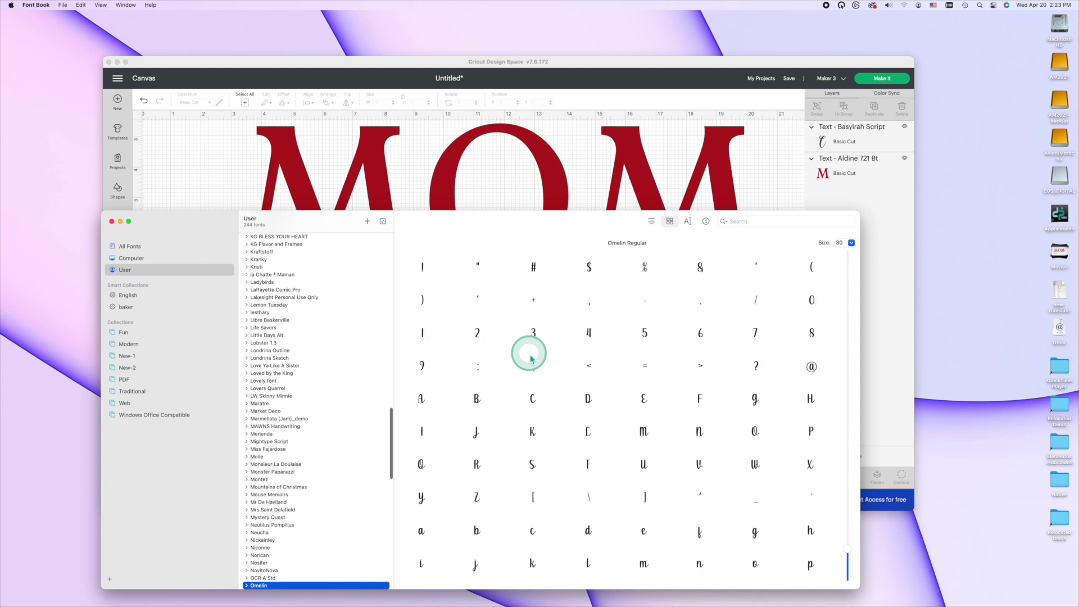
pyautogui.scroll(20, 315, 376)
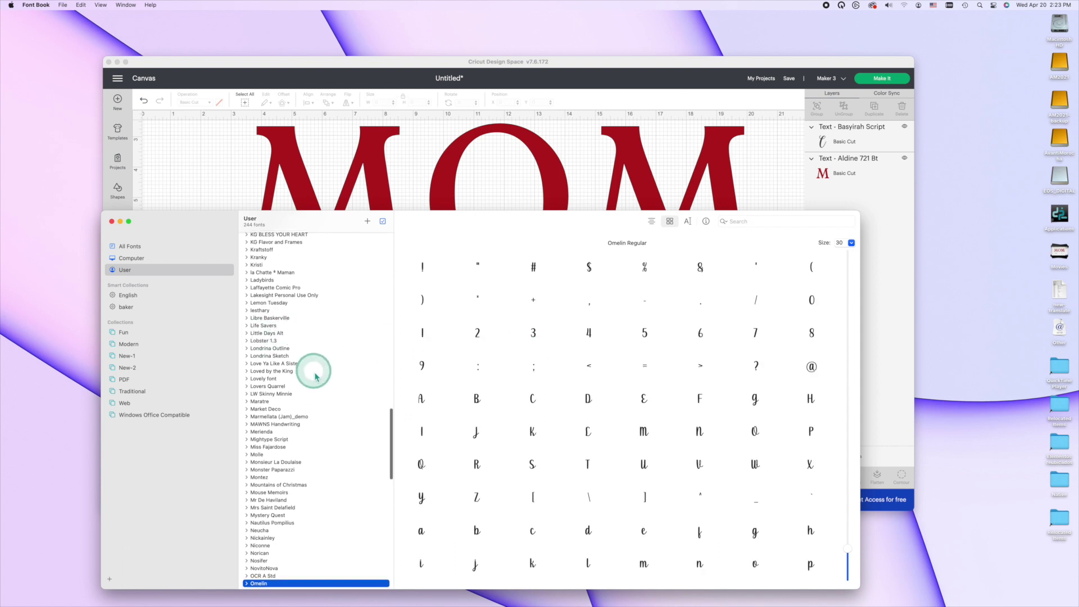
pyautogui.scroll(5, 313, 375)
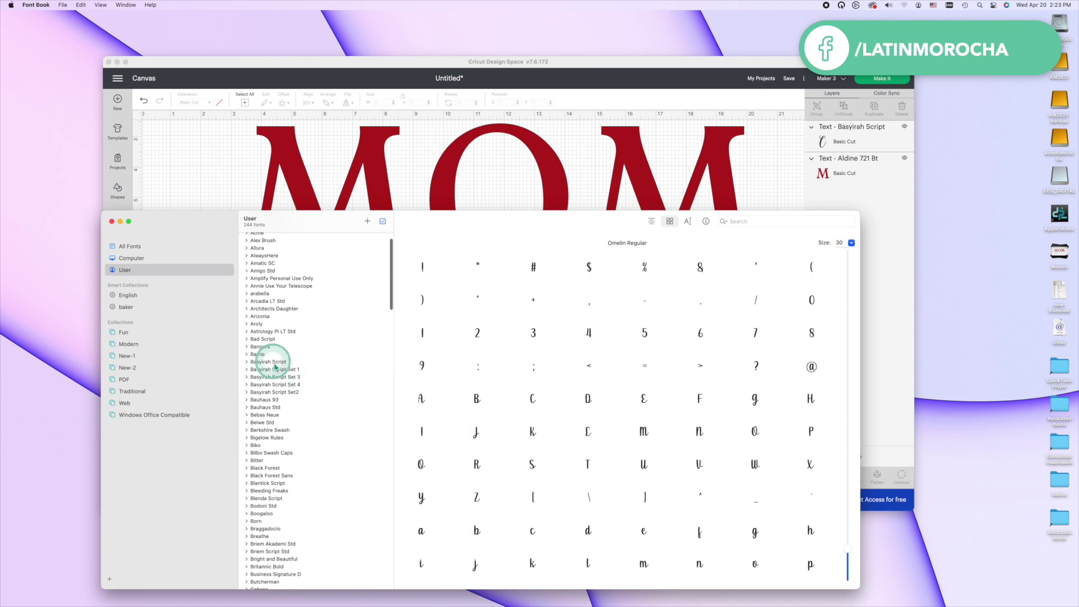
pyautogui.click(268, 362)
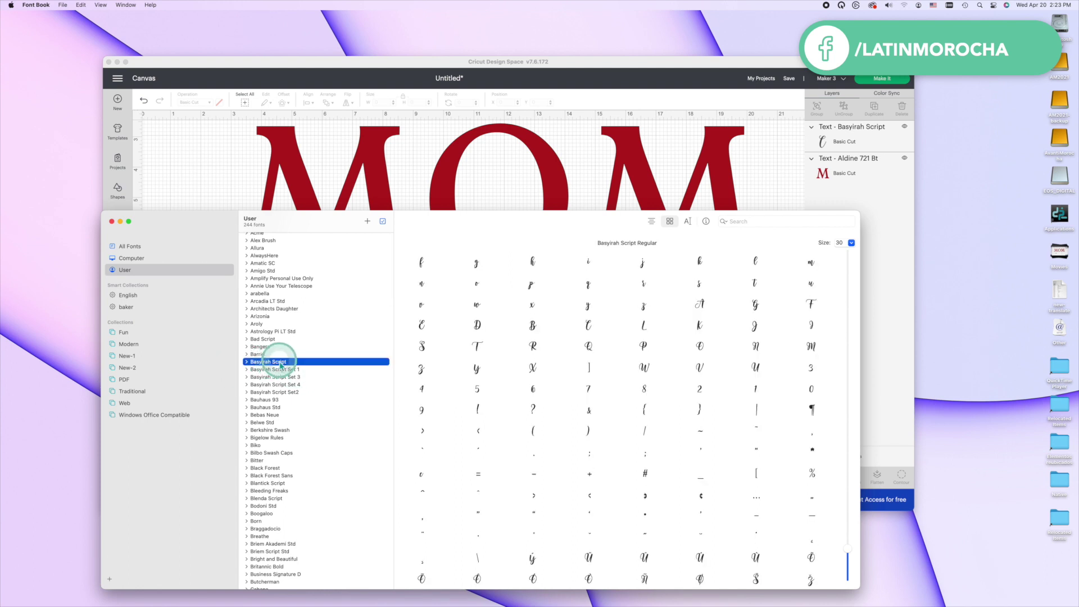
pyautogui.scroll(-2, 497, 368)
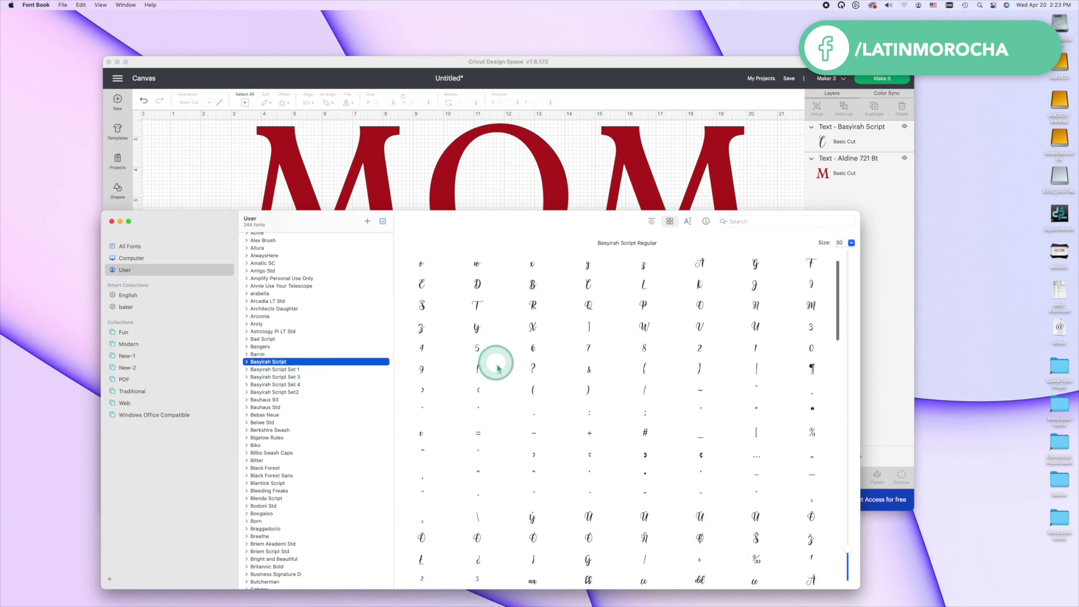
# Step: Copy the letter c with the leading swash from the Basyirah Script Set 1 font
pyautogui.click(310, 370)
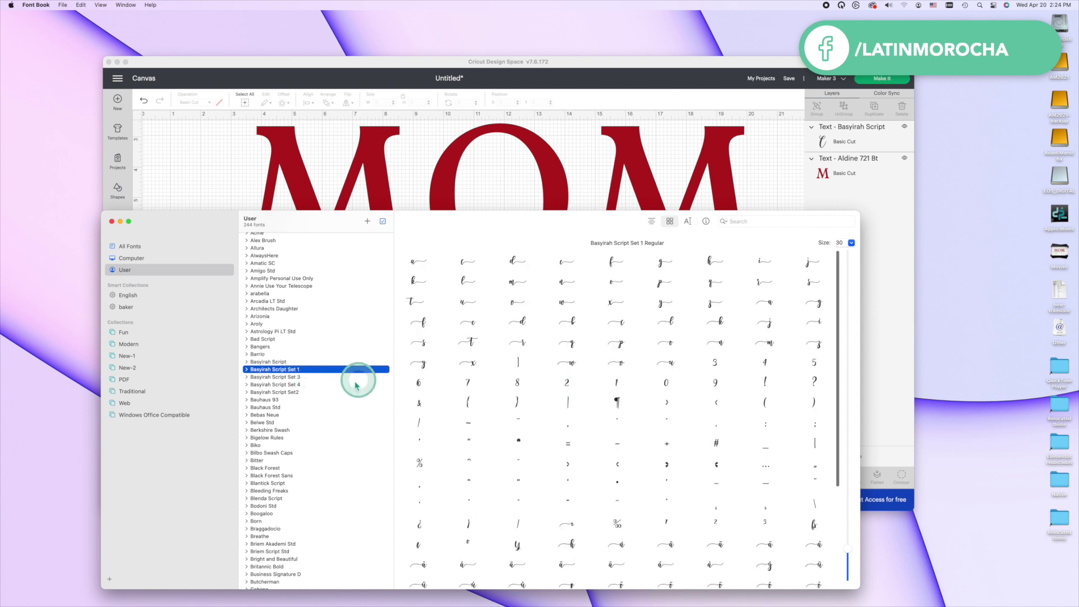
pyautogui.scroll(-1, 549, 356)
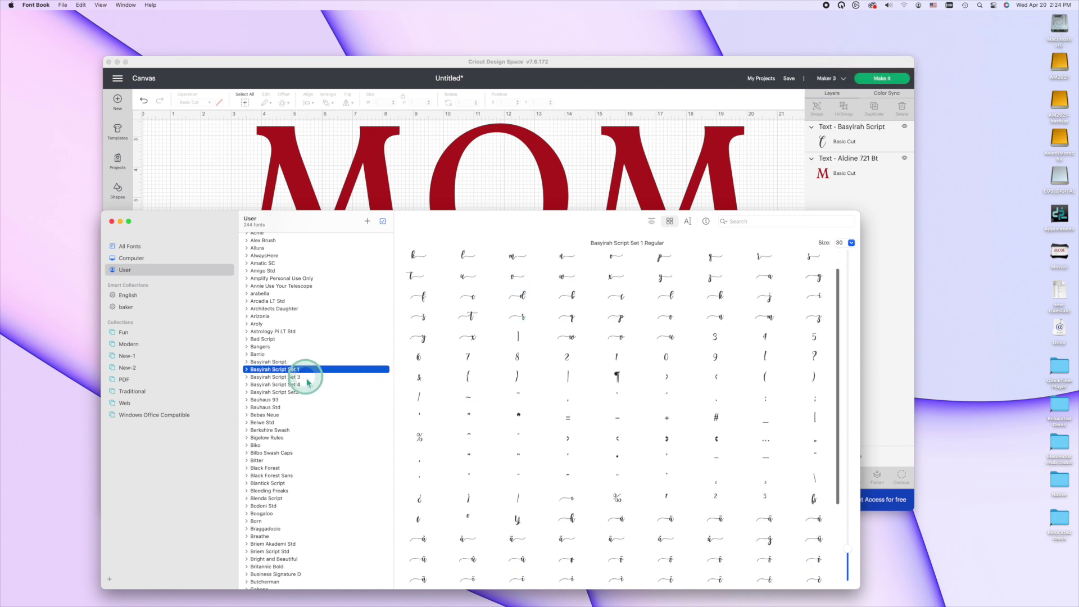
pyautogui.scroll(1, 465, 325)
pyautogui.click(465, 324)
pyautogui.scroll(-1, 465, 326)
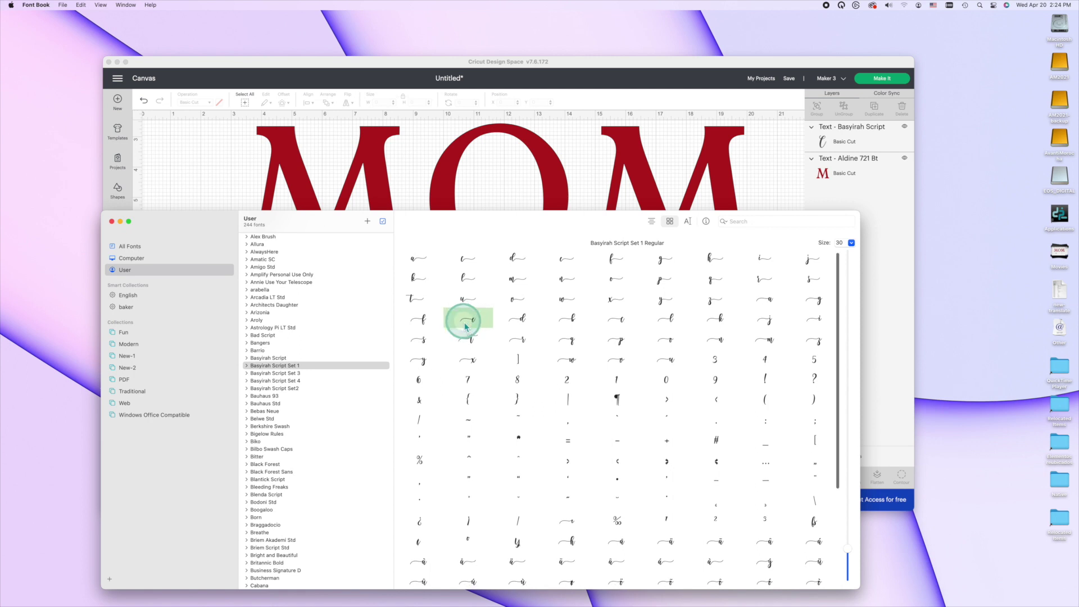
pyautogui.press('super+c')
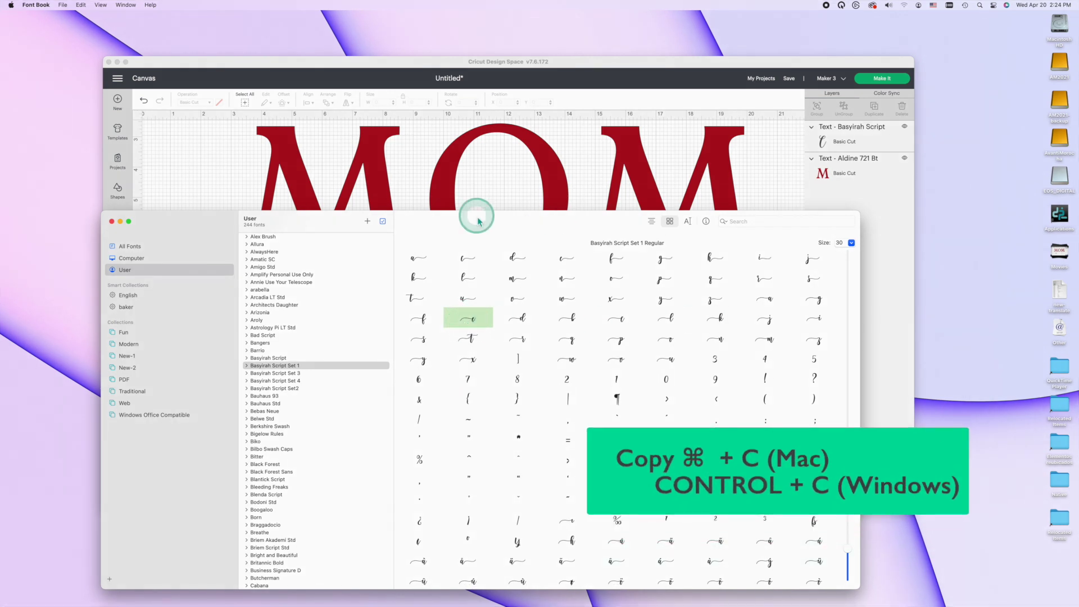
# Step: Return to Cricut Design Space and add a new text object below the names with font size 200
pyautogui.click(505, 209)
pyautogui.click(428, 369)
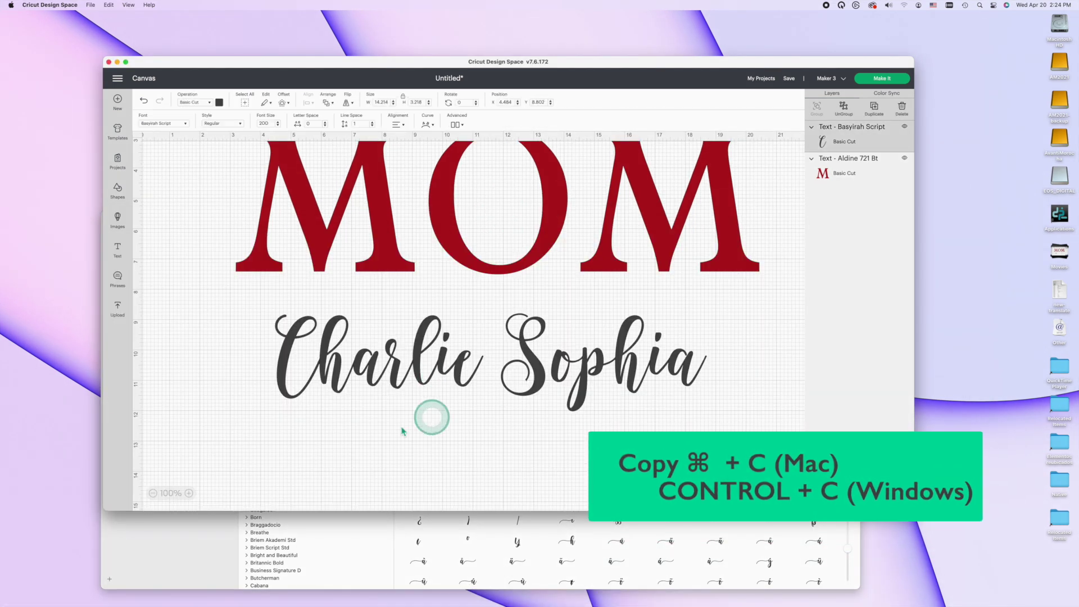
pyautogui.click(309, 456)
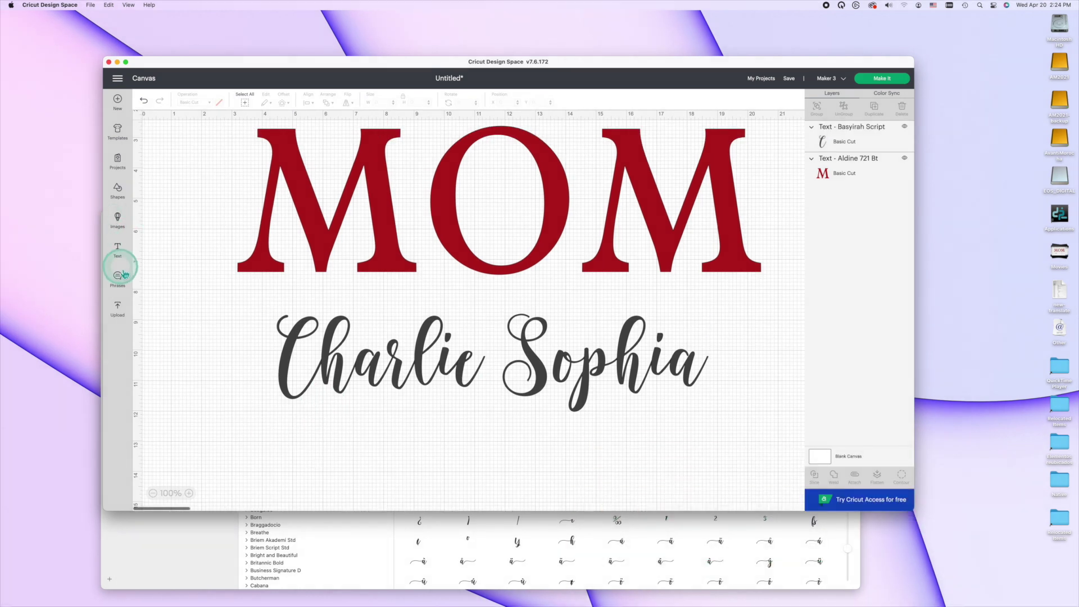
pyautogui.click(118, 248)
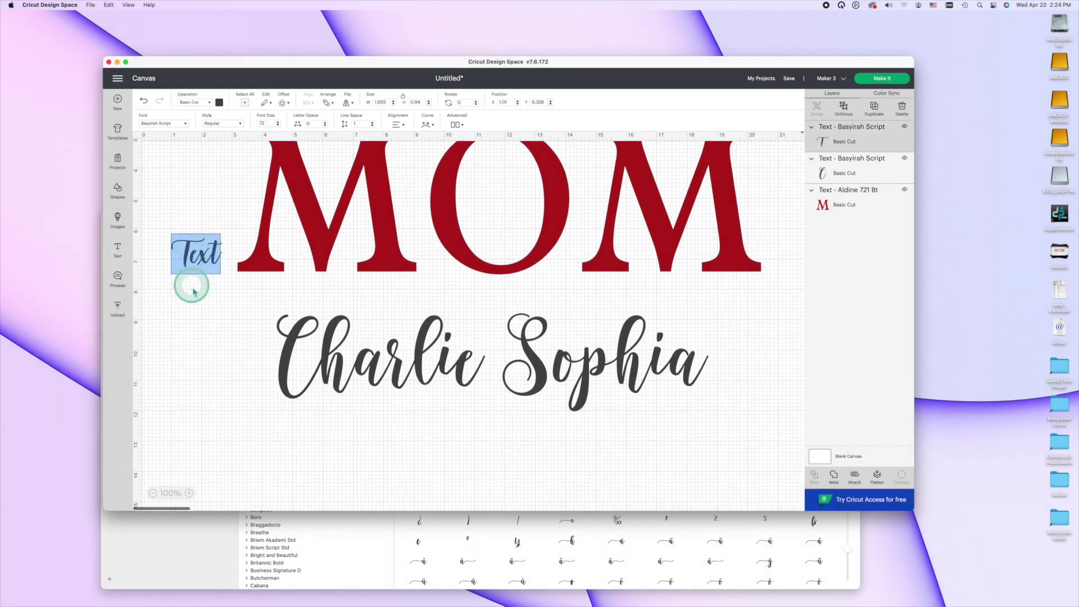
pyautogui.moveTo(193, 253); pyautogui.dragTo(344, 445)
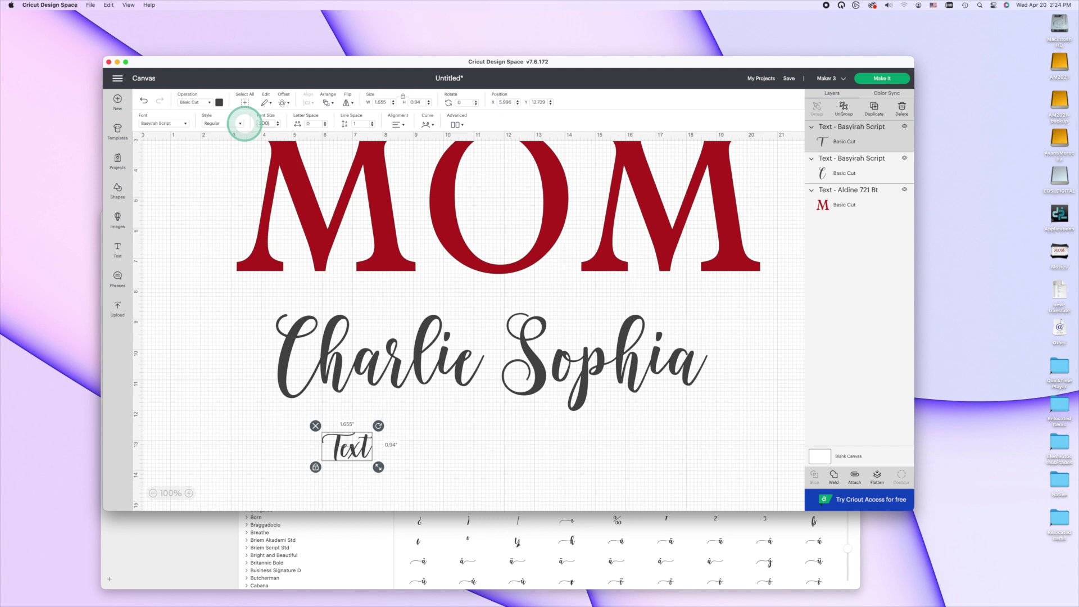
pyautogui.write('200')
pyautogui.press('Return')
pyautogui.scroll(-5, 359, 254)
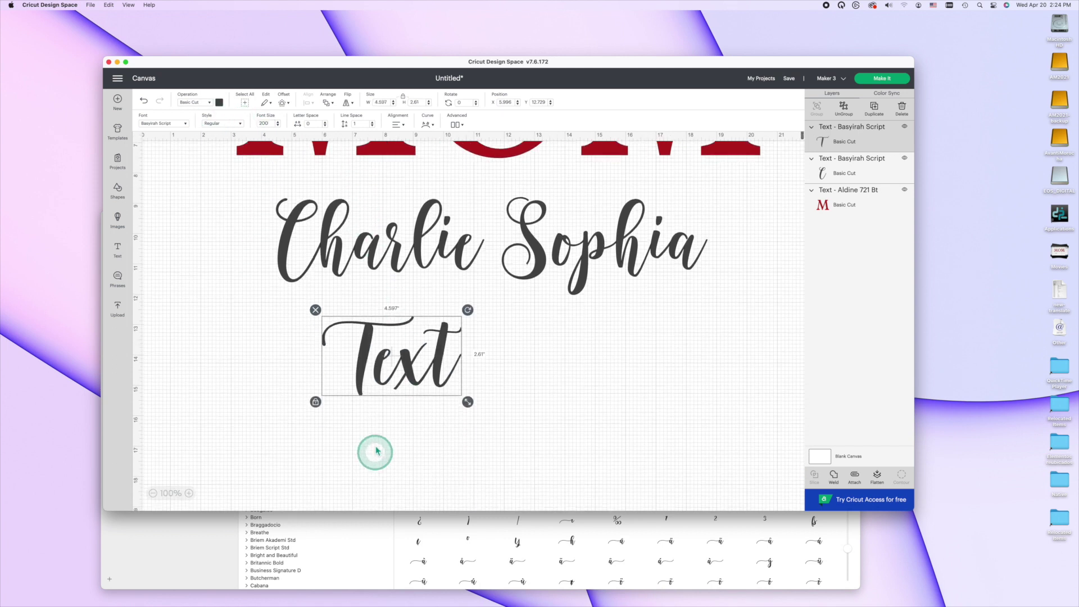
# Step: Set the new text object's font to Basyirah Script Set 1
pyautogui.doubleClick(365, 367)
pyautogui.click(186, 123)
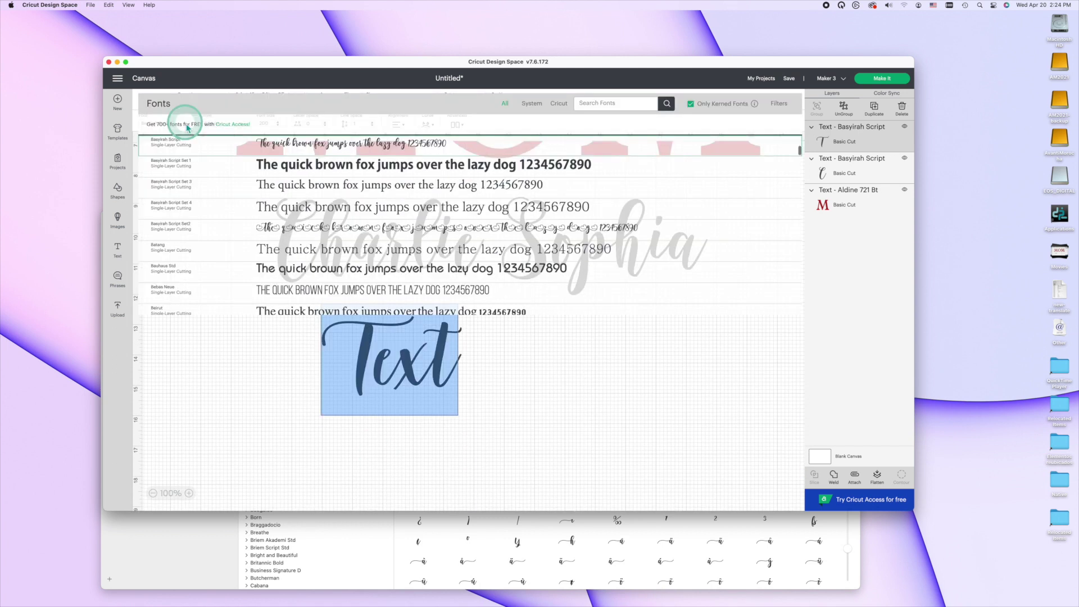
pyautogui.click(191, 164)
pyautogui.click(461, 338)
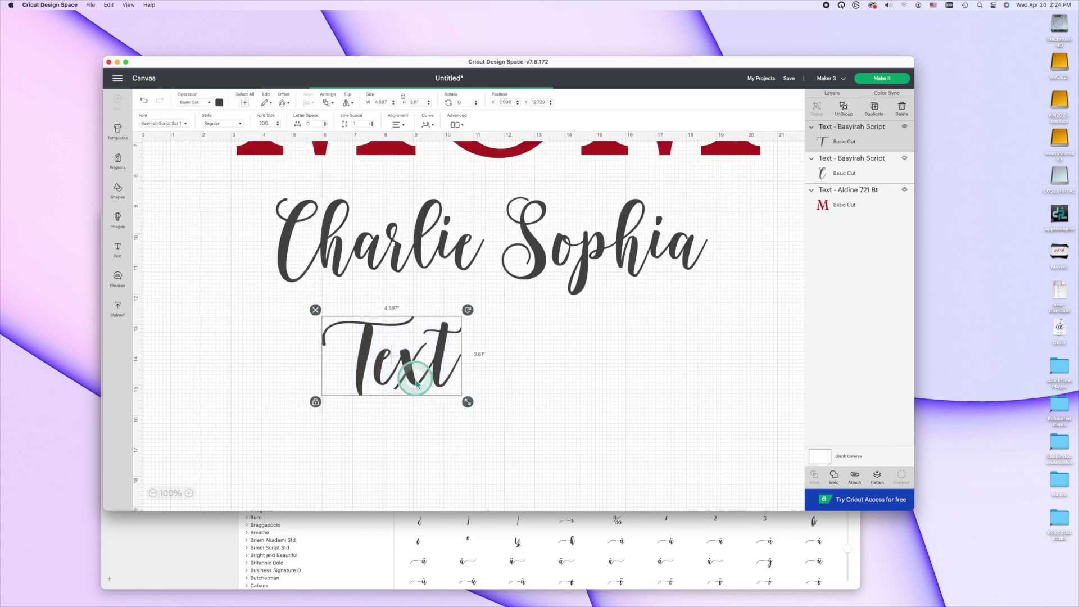
# Step: Replace all of the new text object's wording with the copied swash letter c
pyautogui.doubleClick(406, 359)
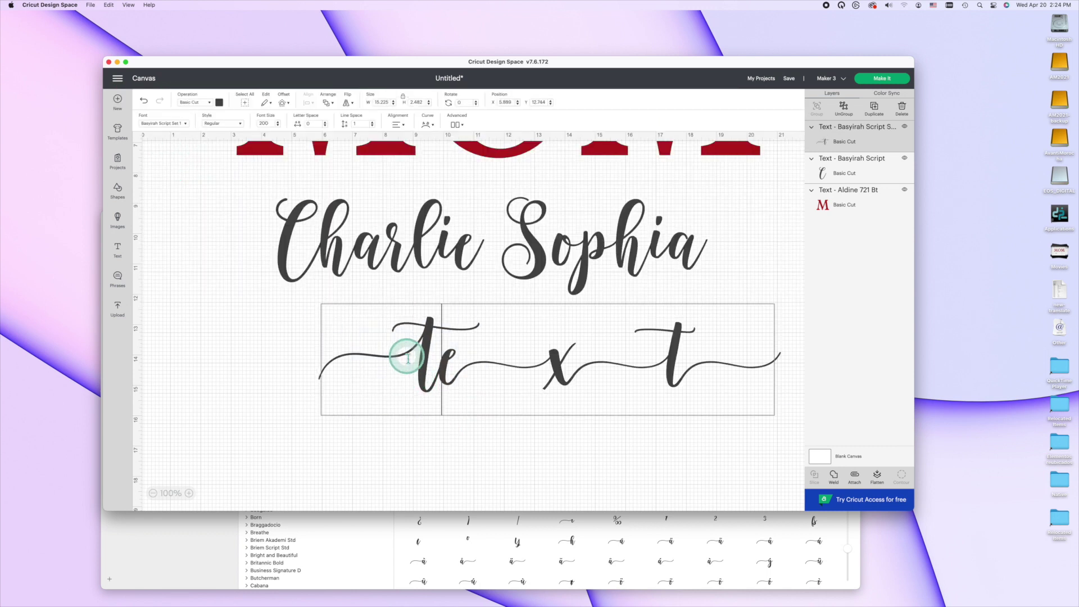
pyautogui.moveTo(405, 360); pyautogui.dragTo(697, 365)
pyautogui.press('BackSpace')
pyautogui.moveTo(527, 361); pyautogui.dragTo(373, 362)
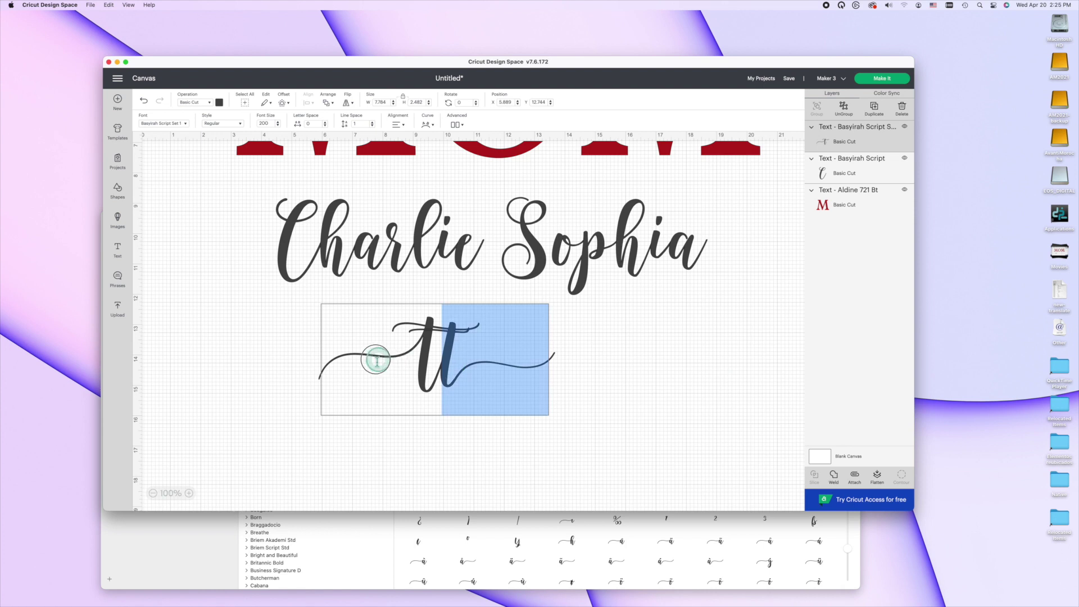
pyautogui.write('c')
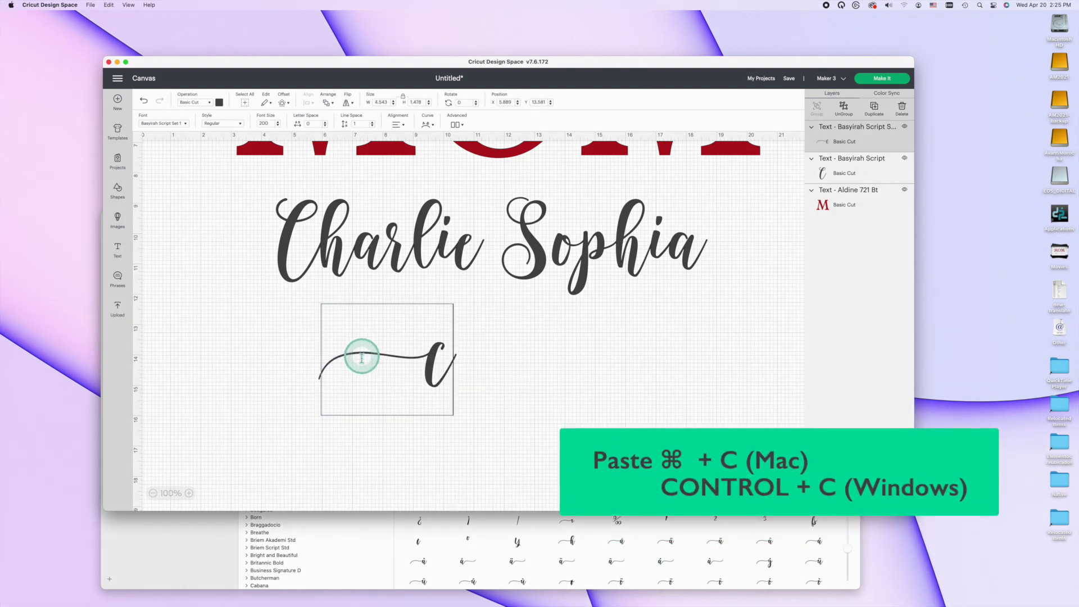
# Step: Duplicate the swash letter c and place the two copies side by side below the names
pyautogui.click(500, 377)
pyautogui.click(344, 382)
pyautogui.press('super+c')
pyautogui.press('super+v')
pyautogui.moveTo(348, 380); pyautogui.dragTo(521, 377)
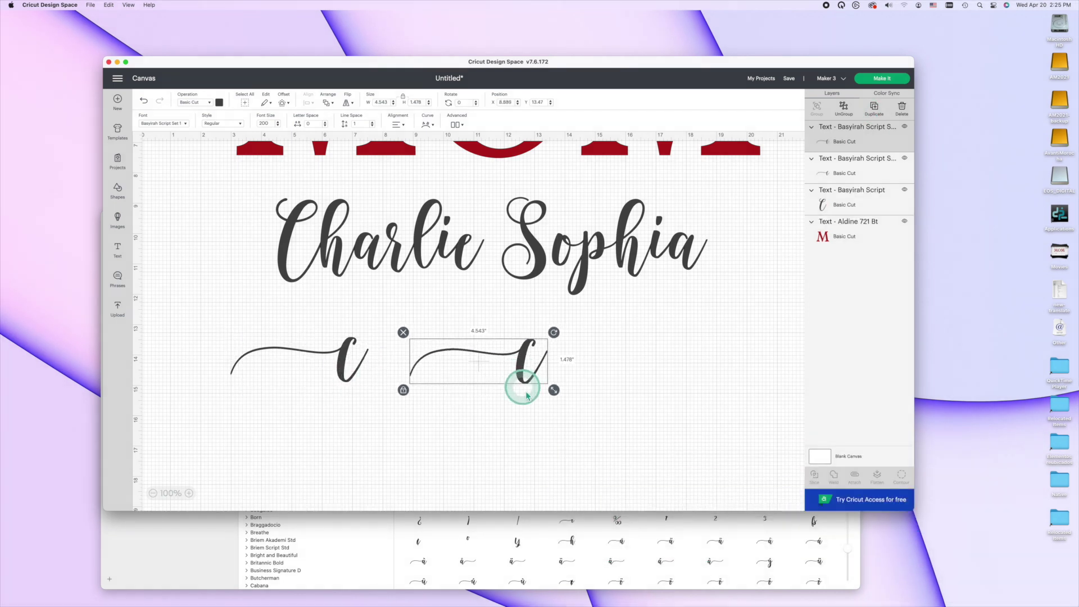
# Step: Copy the heart-swash letter e from Basyirah Script Set 4 in Font Book and return to Cricut Design Space
pyautogui.click(468, 544)
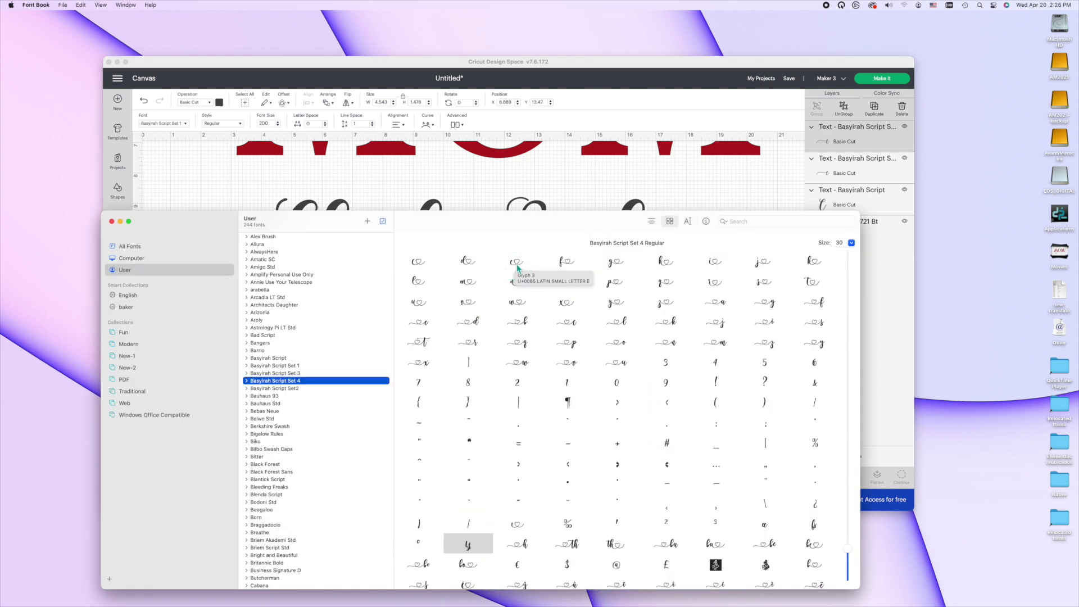
pyautogui.click(517, 265)
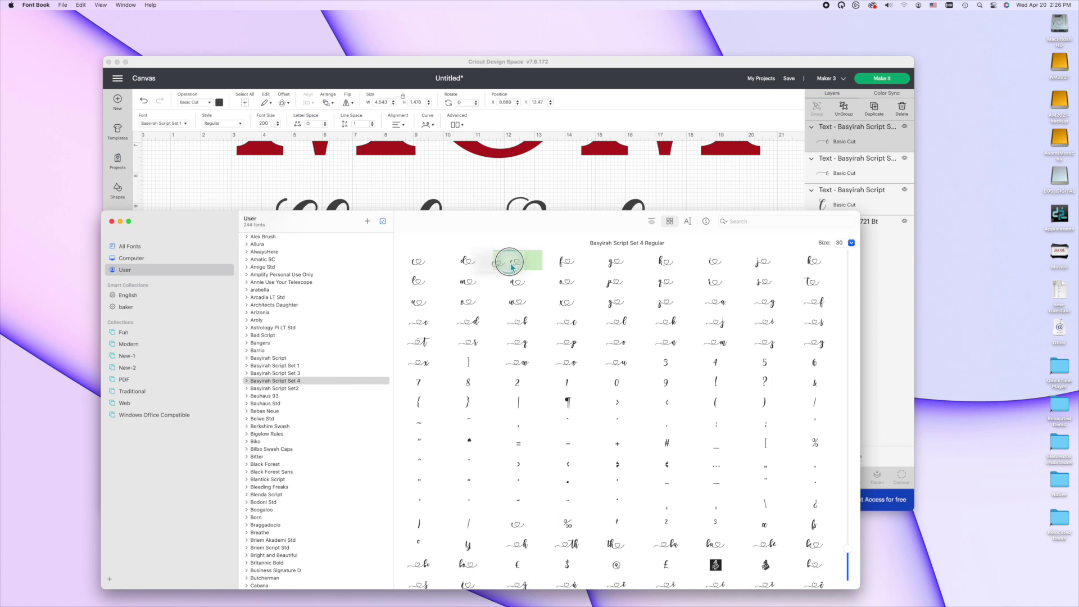
pyautogui.click(615, 205)
pyautogui.click(503, 400)
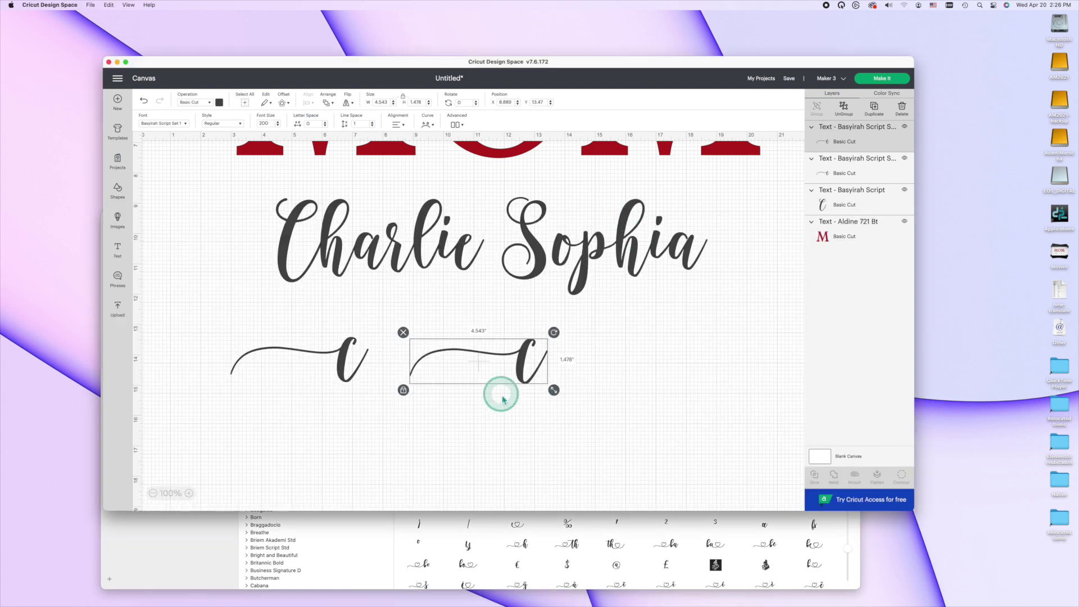
# Step: Turn the second swash c into the copied heart-swash e in Basyirah Script Set 4, and place a third swash letter beside it
pyautogui.click(173, 125)
pyautogui.click(200, 185)
pyautogui.doubleClick(489, 362)
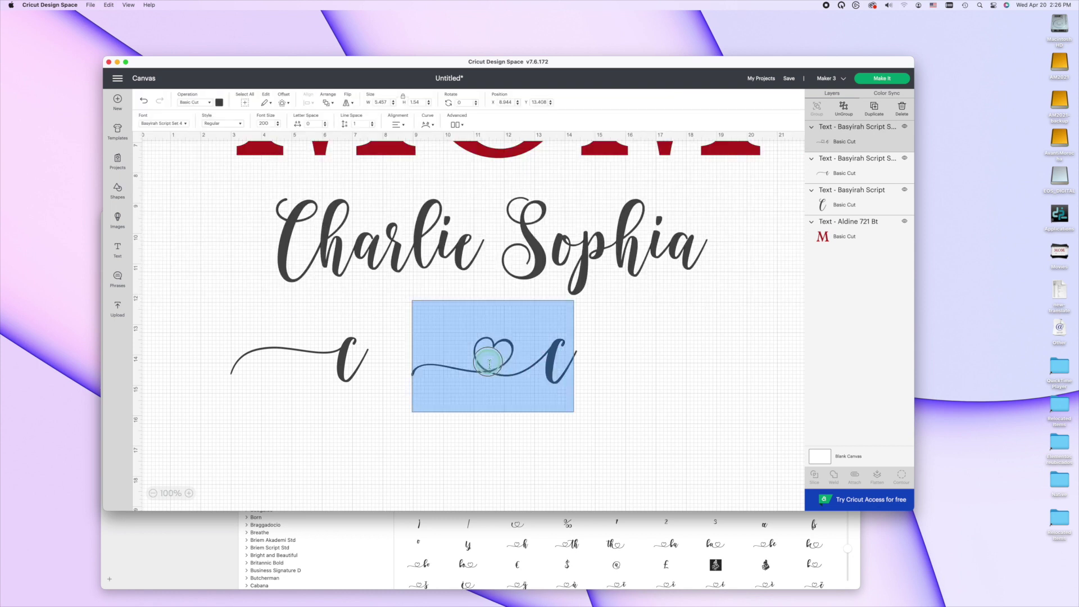
pyautogui.press('super+v')
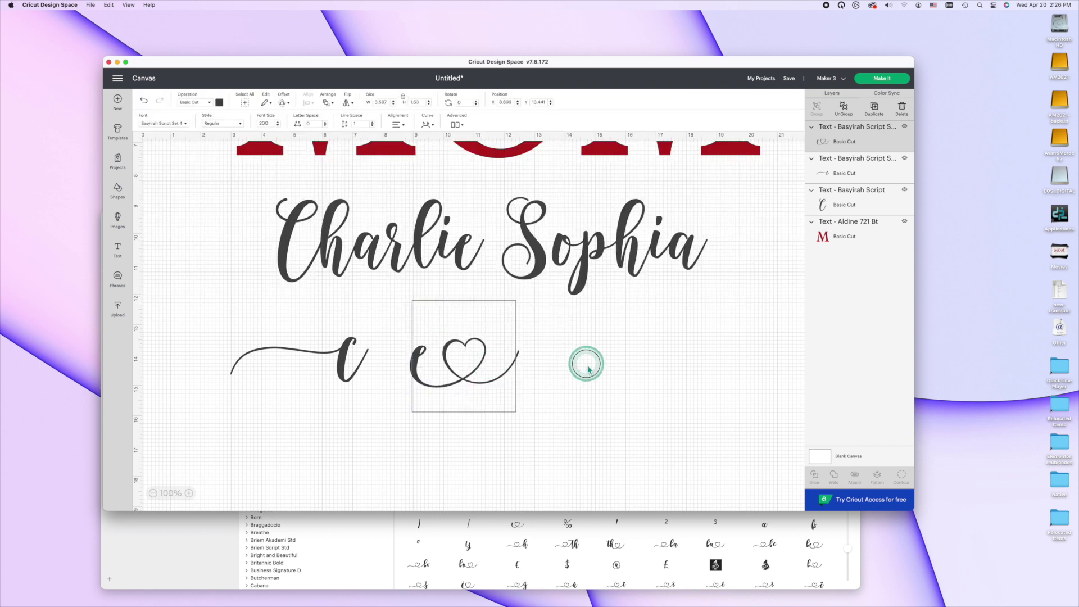
pyautogui.click(874, 112)
pyautogui.moveTo(350, 381); pyautogui.dragTo(661, 364)
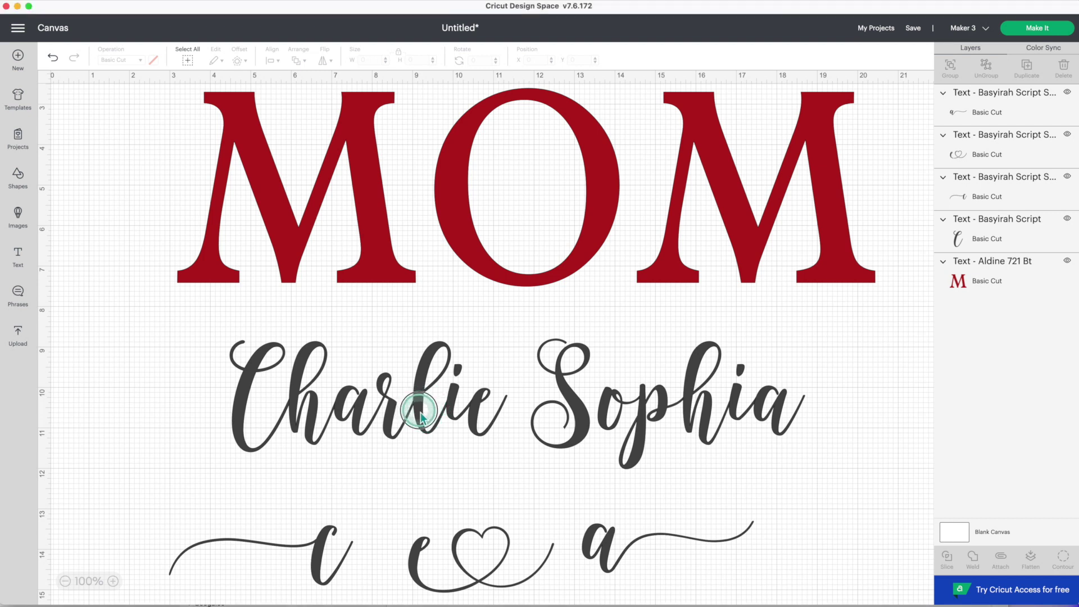
# Step: Ungroup the script names text into individual letters
pyautogui.click(420, 416)
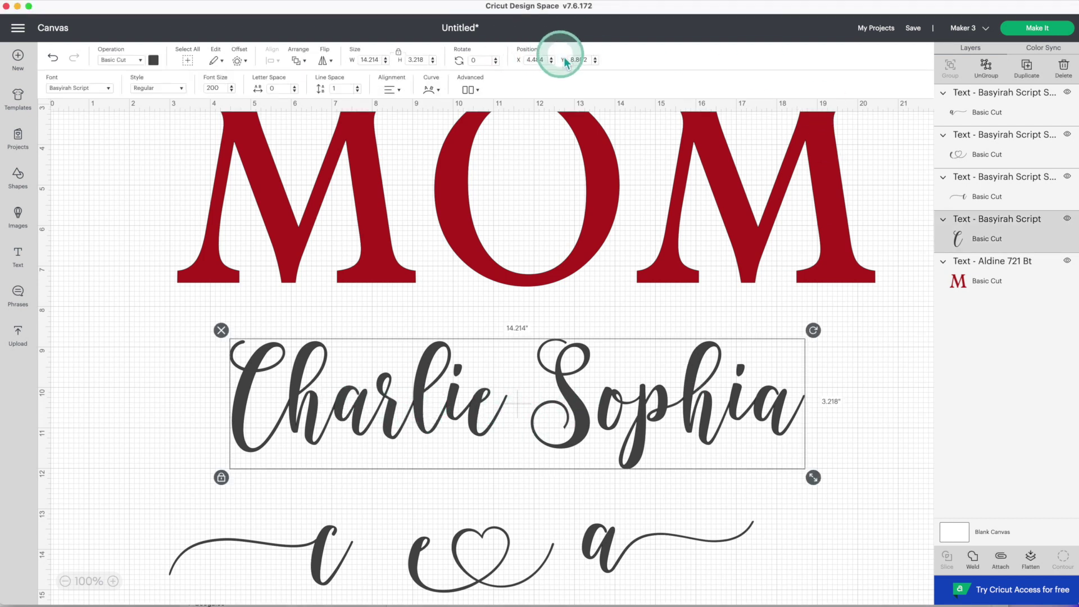
pyautogui.click(472, 89)
pyautogui.click(518, 107)
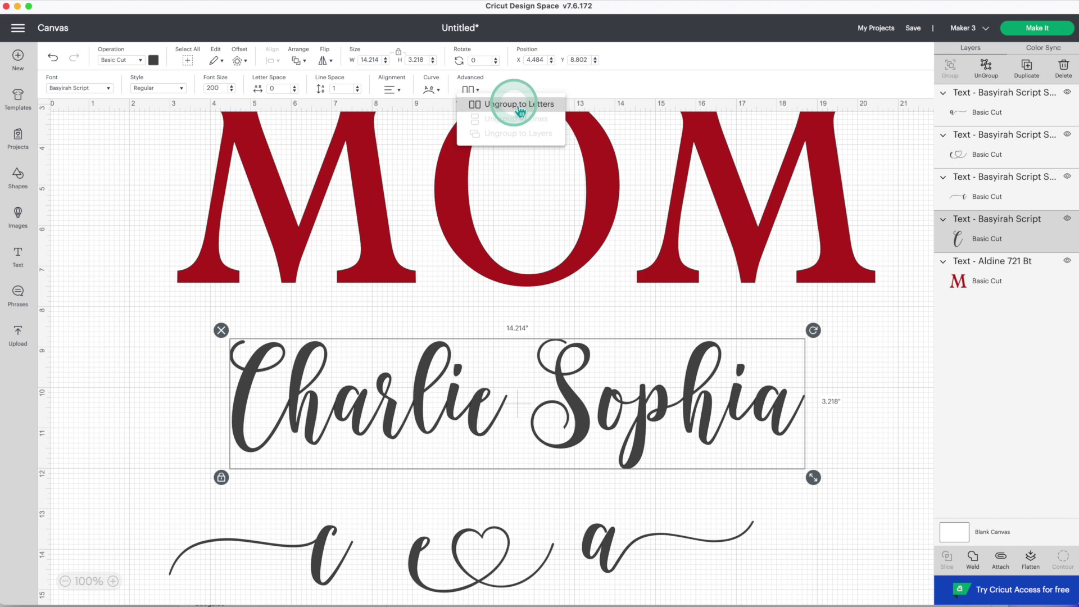
pyautogui.click(434, 301)
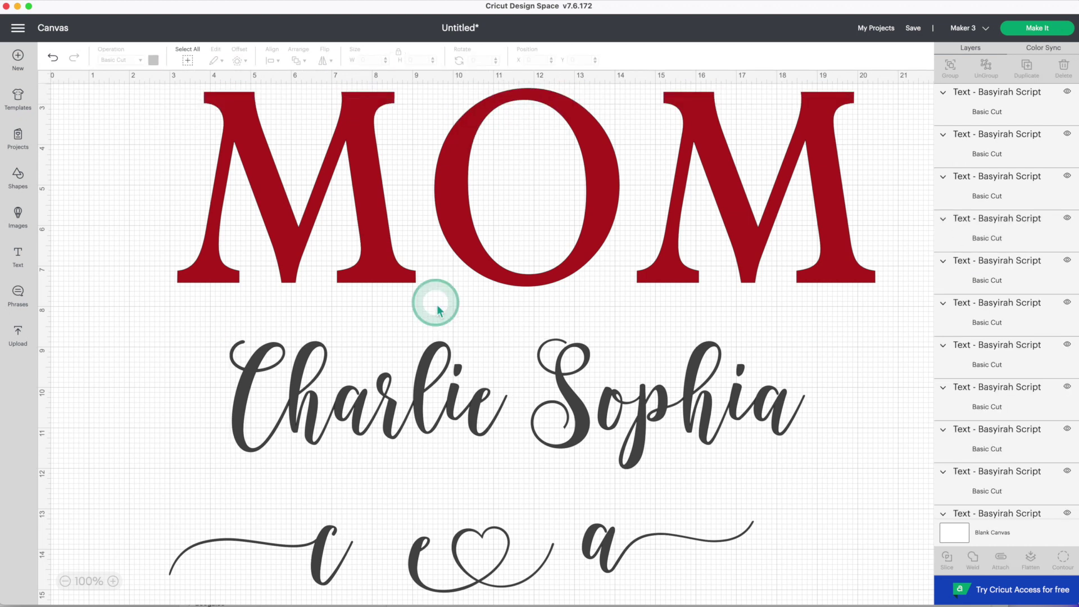
# Step: Delete the capital C and the final e of the first name
pyautogui.click(254, 425)
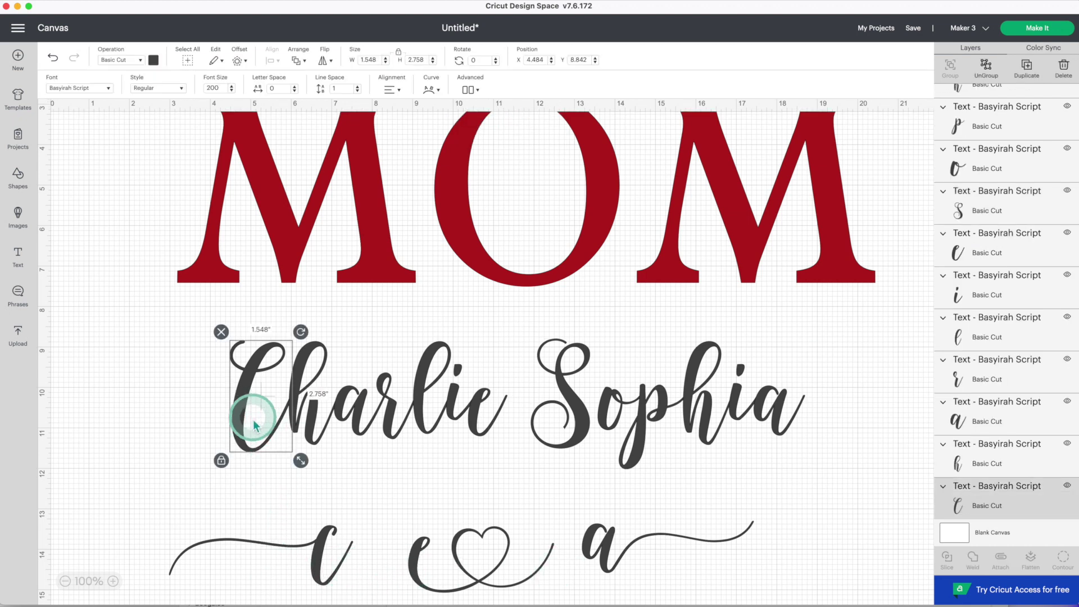
pyautogui.click(221, 332)
pyautogui.click(464, 407)
pyautogui.press('Delete')
# Step: Replace the second name's capital S with a lowercase s and delete that name's final a
pyautogui.click(580, 407)
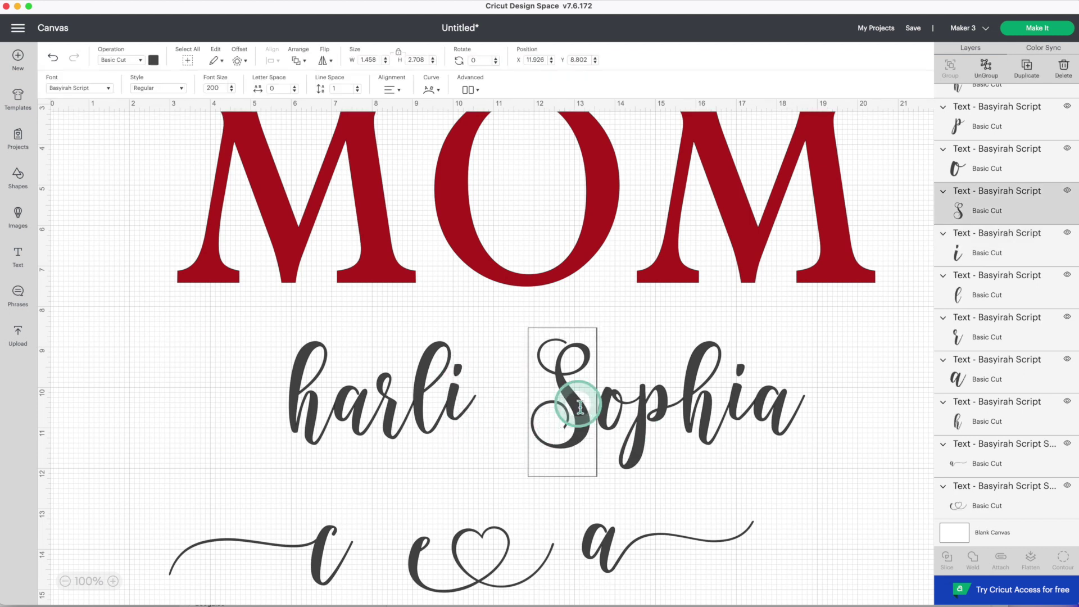
pyautogui.press('BackSpace')
pyautogui.write('s')
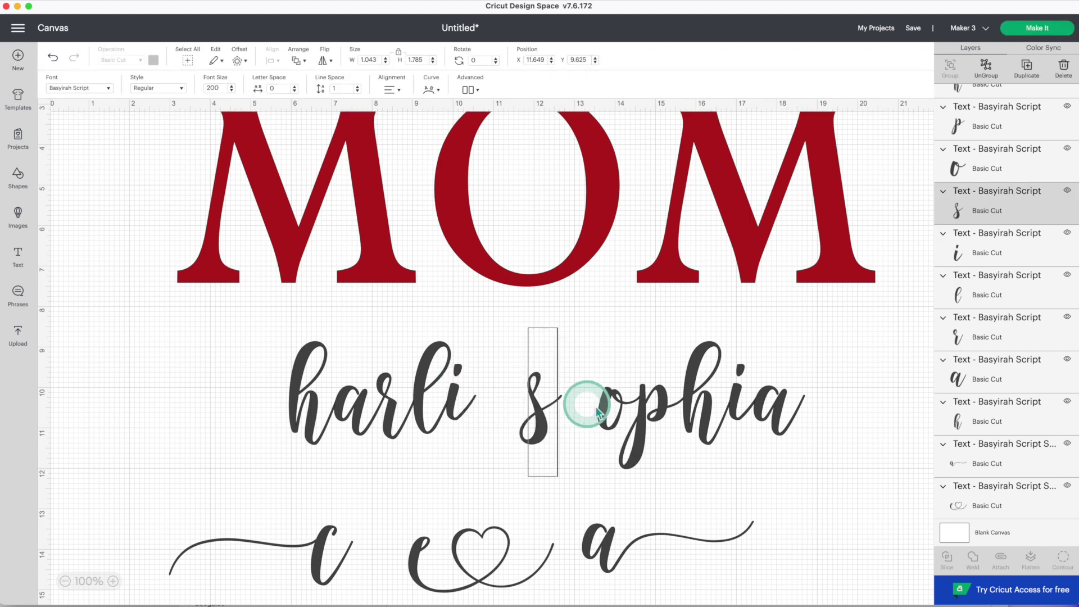
pyautogui.click(794, 411)
pyautogui.click(747, 378)
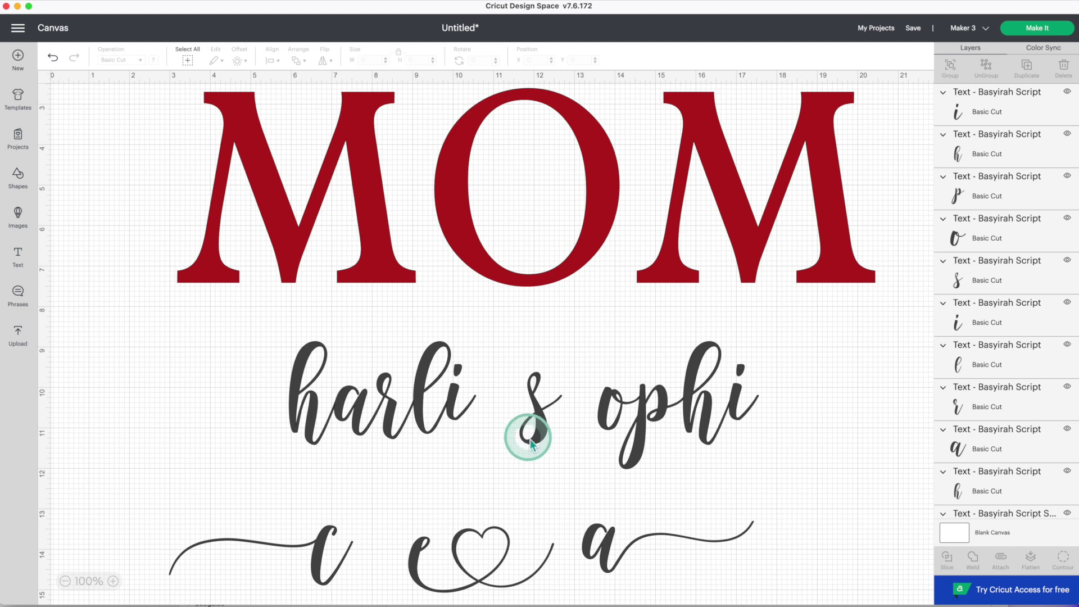
# Step: Move the lowercase s against the rest of the second name and the swash c against the start of the first name
pyautogui.moveTo(530, 440); pyautogui.dragTo(572, 439)
pyautogui.moveTo(323, 565); pyautogui.dragTo(260, 423)
pyautogui.click(404, 558)
pyautogui.click(402, 550)
pyautogui.moveTo(416, 557); pyautogui.dragTo(365, 528)
# Step: Fit the heart-swash e between the two names and join the swash a to the end of the second name
pyautogui.moveTo(548, 331); pyautogui.dragTo(773, 478)
pyautogui.moveTo(619, 414); pyautogui.dragTo(680, 413)
pyautogui.moveTo(419, 526); pyautogui.dragTo(529, 406)
pyautogui.moveTo(618, 330); pyautogui.dragTo(831, 483)
pyautogui.moveTo(639, 437); pyautogui.dragTo(624, 439)
pyautogui.moveTo(613, 536); pyautogui.dragTo(812, 399)
pyautogui.click(736, 509)
# Step: Select all the assembled script letters and weld them into one shape
pyautogui.hscroll(1, 736, 509)
pyautogui.moveTo(807, 494); pyautogui.dragTo(154, 356)
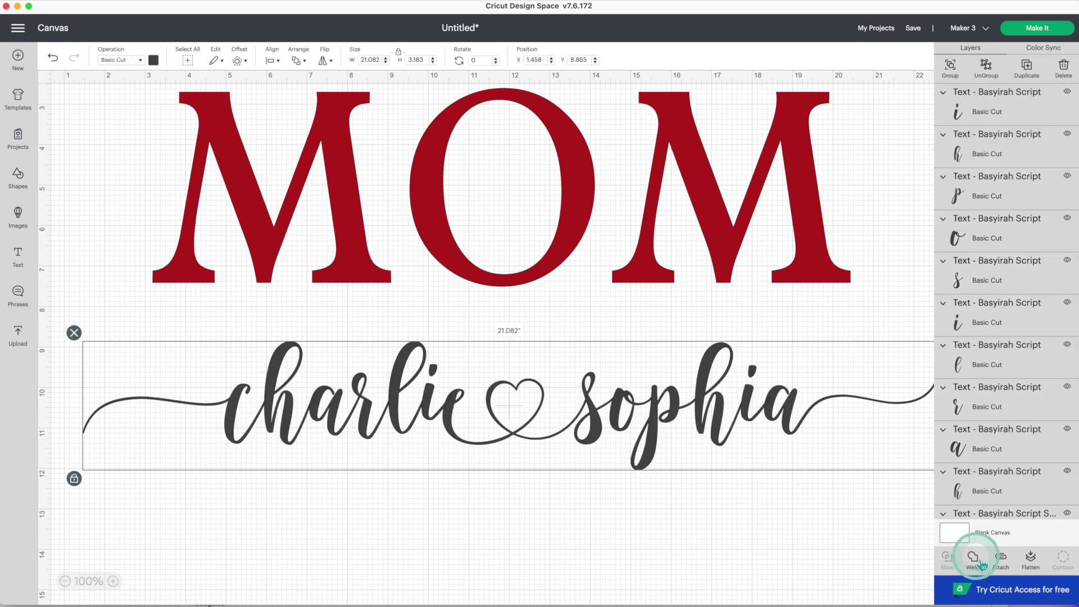
pyautogui.click(974, 562)
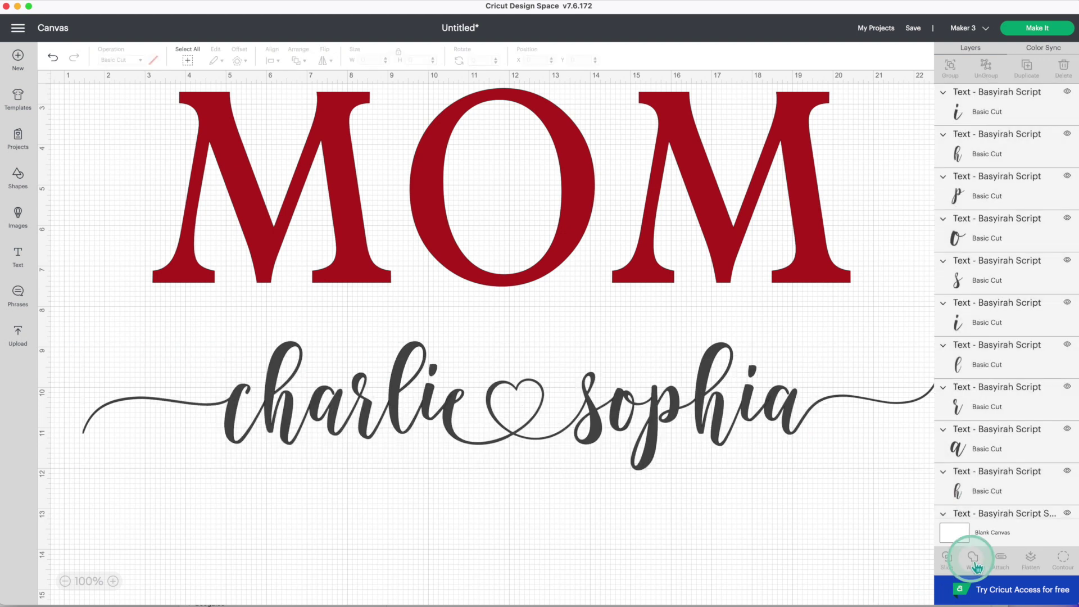
pyautogui.click(507, 479)
# Step: Scale the welded names to about 16.5 inches wide and place them below the MOM text
pyautogui.moveTo(508, 479); pyautogui.dragTo(548, 316)
pyautogui.moveTo(832, 355); pyautogui.dragTo(795, 348)
pyautogui.moveTo(622, 306); pyautogui.dragTo(601, 527)
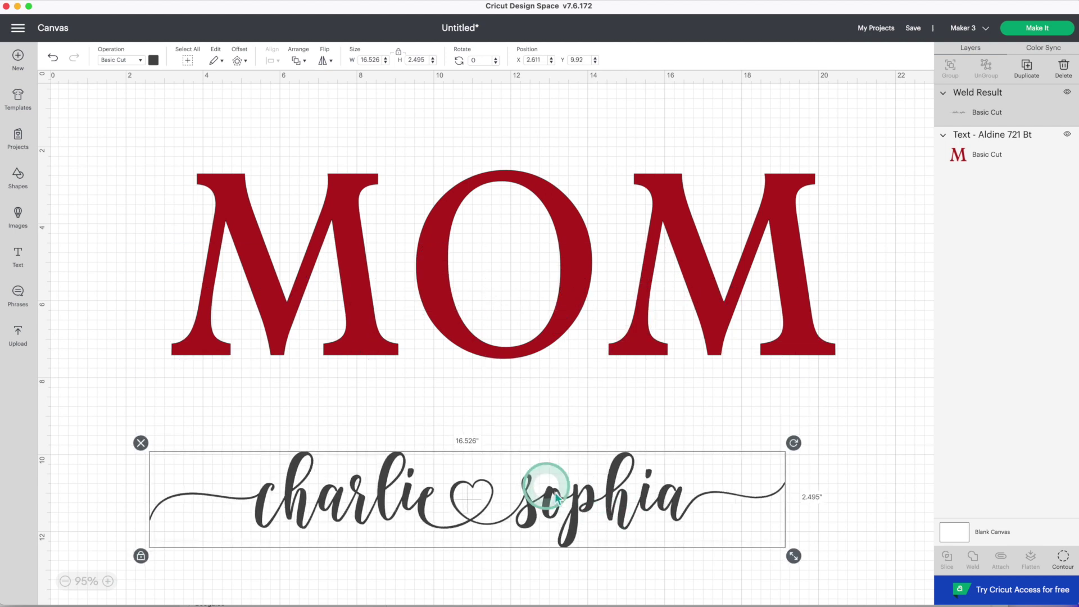
# Step: Create a 0.20 inch offset with rounded corners around the welded names
pyautogui.click(239, 61)
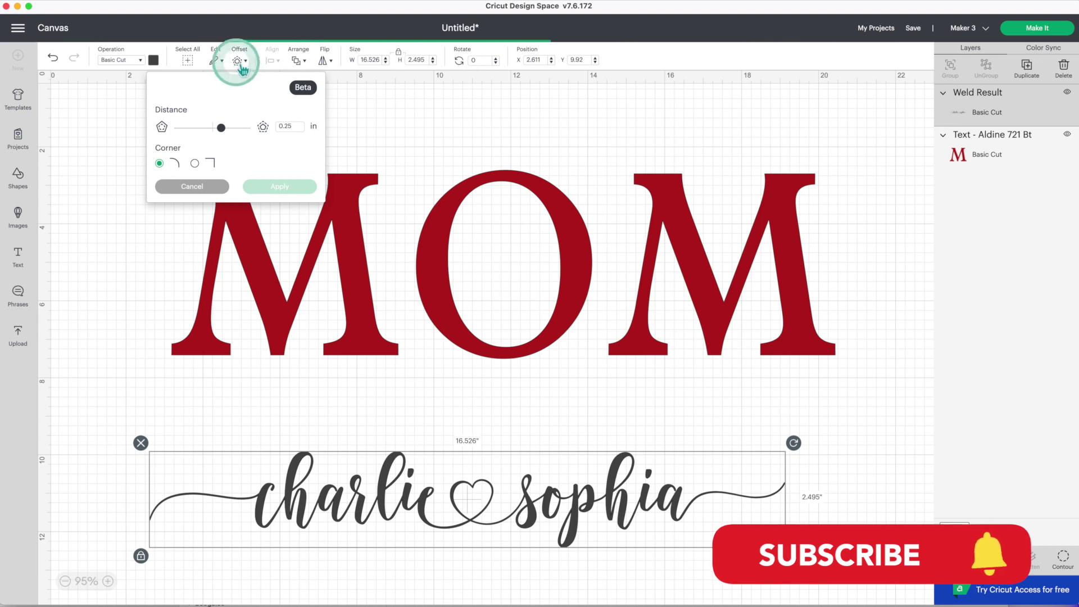
pyautogui.click(296, 127)
pyautogui.click(263, 127)
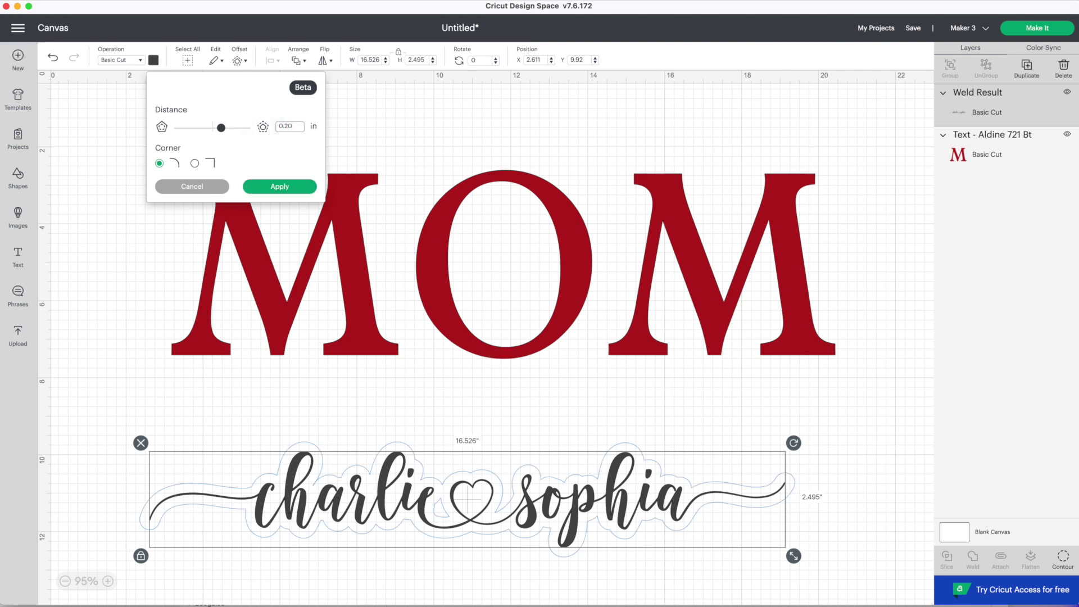
pyautogui.click(280, 186)
# Step: Separate the welded names from their black offset, placing the names below it
pyautogui.scroll(-5, 558, 441)
pyautogui.moveTo(558, 440); pyautogui.dragTo(489, 488)
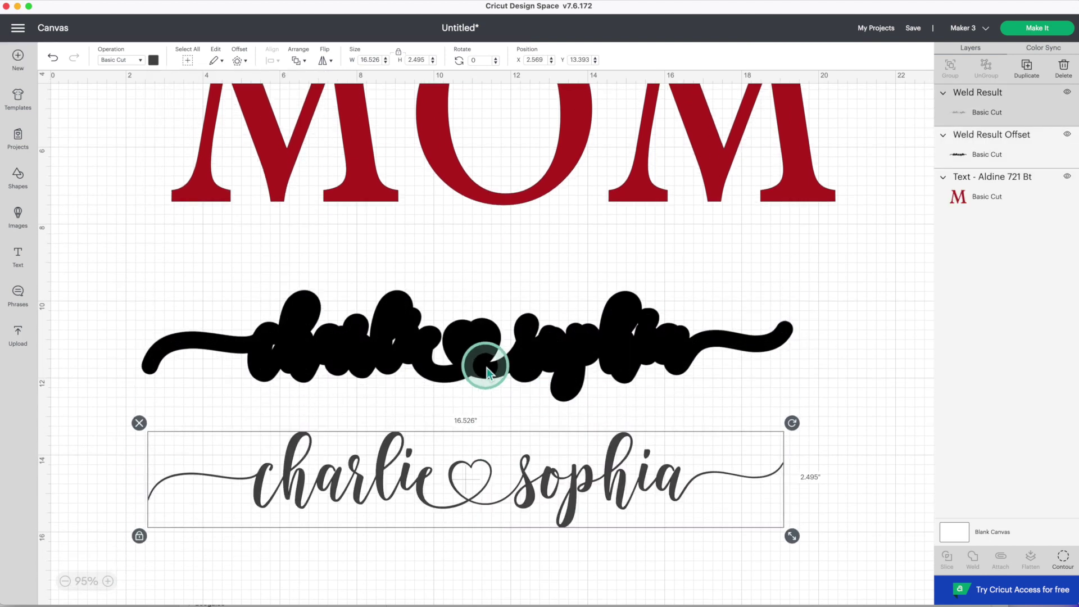
pyautogui.moveTo(487, 373); pyautogui.dragTo(491, 344)
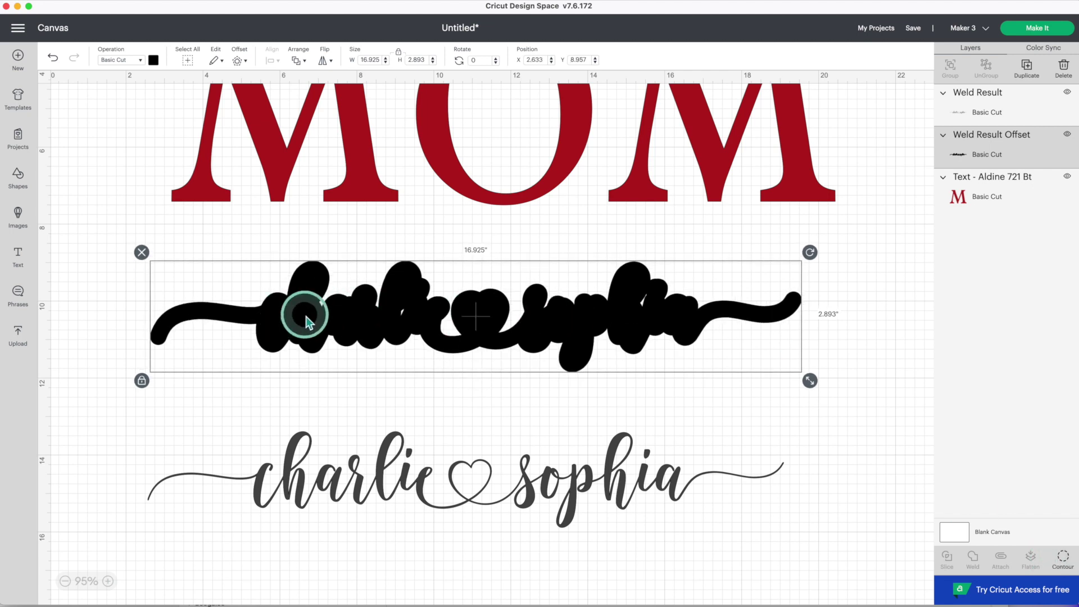
# Step: Hide the three small inner cutouts in the black offset with Contour
pyautogui.click(1062, 558)
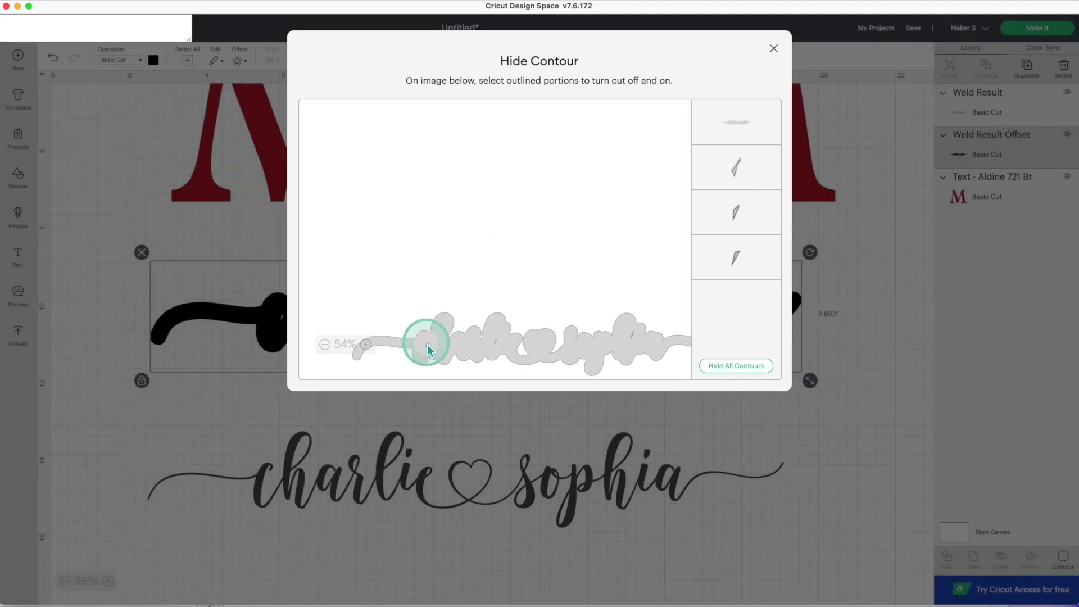
pyautogui.click(427, 347)
pyautogui.click(494, 341)
pyautogui.click(631, 336)
pyautogui.click(774, 48)
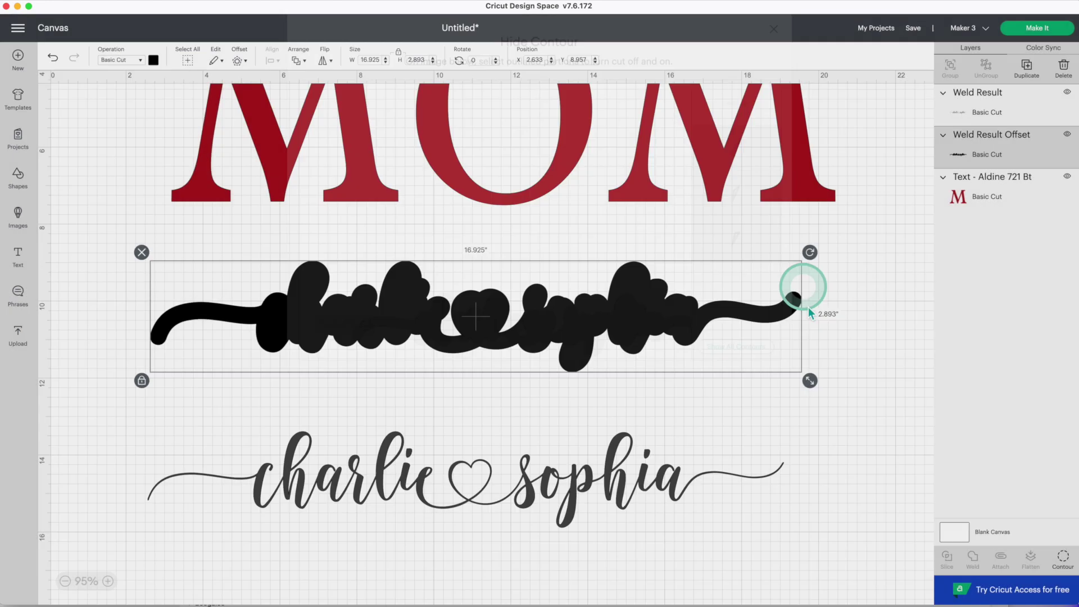
# Step: Place the black offset across the middle of MOM and slice the two shapes
pyautogui.scroll(3, 821, 415)
pyautogui.moveTo(635, 430); pyautogui.dragTo(739, 251)
pyautogui.click(915, 261)
pyautogui.moveTo(871, 245); pyautogui.dragTo(613, 328)
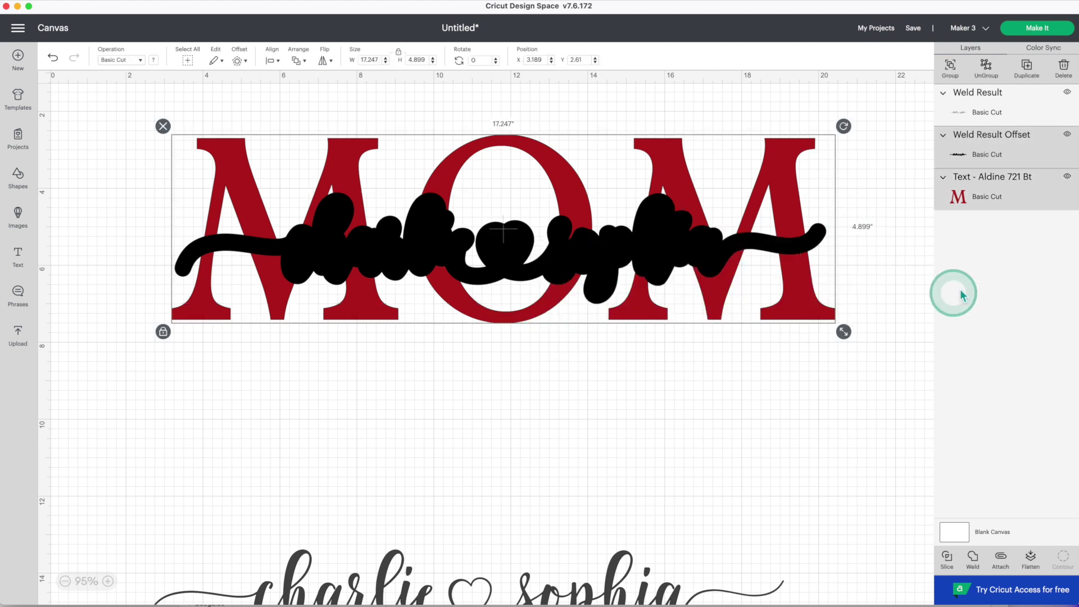
pyautogui.click(957, 559)
pyautogui.click(576, 349)
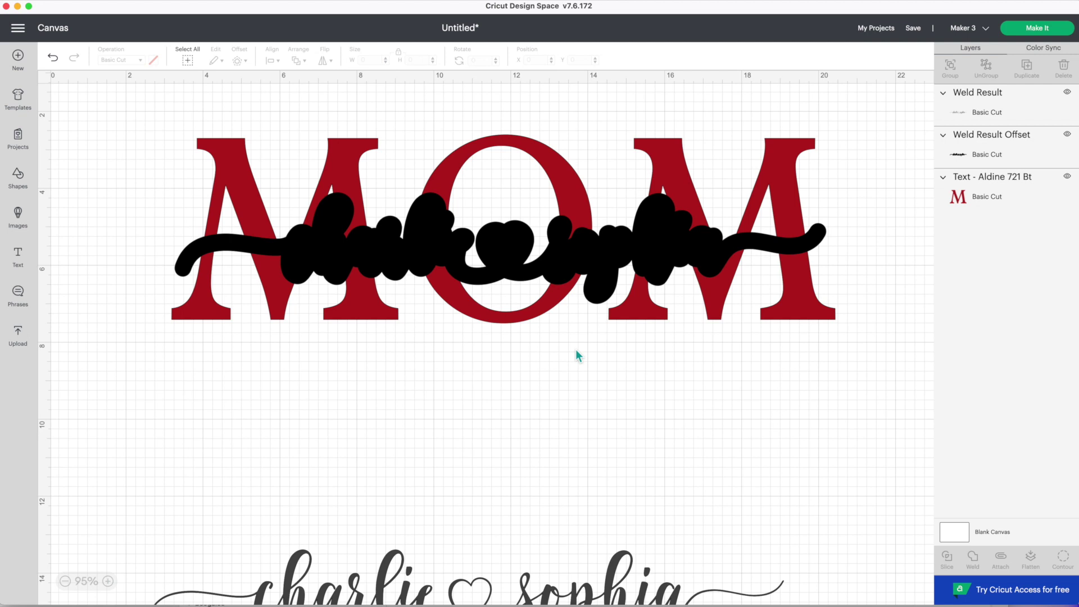
# Step: Pull apart the slice results and delete the leftover black and red pieces, keeping only the cut-out MOM letters
pyautogui.moveTo(709, 280); pyautogui.dragTo(641, 216)
pyautogui.moveTo(797, 244); pyautogui.dragTo(775, 426)
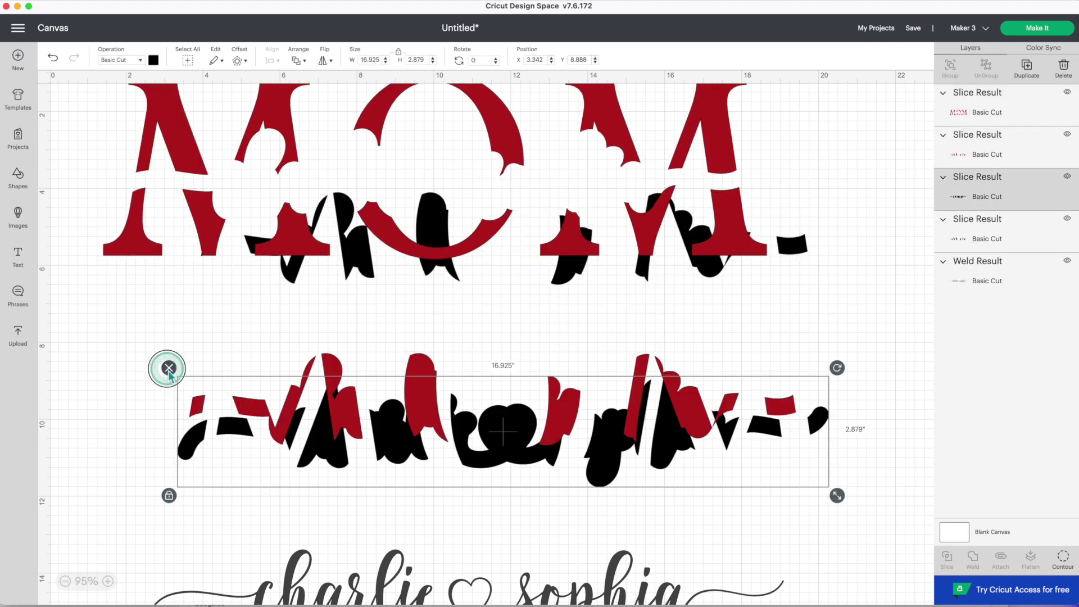
pyautogui.click(169, 369)
pyautogui.click(197, 405)
pyautogui.click(181, 344)
pyautogui.moveTo(382, 231); pyautogui.dragTo(406, 407)
pyautogui.moveTo(360, 253); pyautogui.dragTo(397, 201)
pyautogui.click(229, 132)
pyautogui.moveTo(391, 311); pyautogui.dragTo(412, 256)
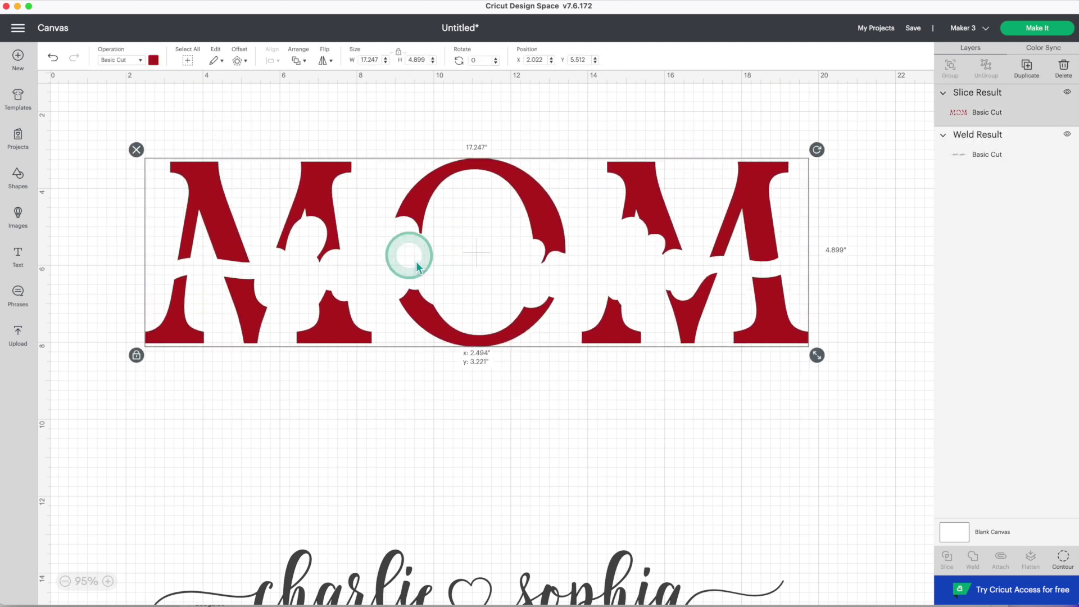
# Step: Position the welded names inside the cut-out gap across the MOM letters and deselect them
pyautogui.click(655, 360)
pyautogui.scroll(-1, 559, 406)
pyautogui.moveTo(593, 571); pyautogui.dragTo(601, 251)
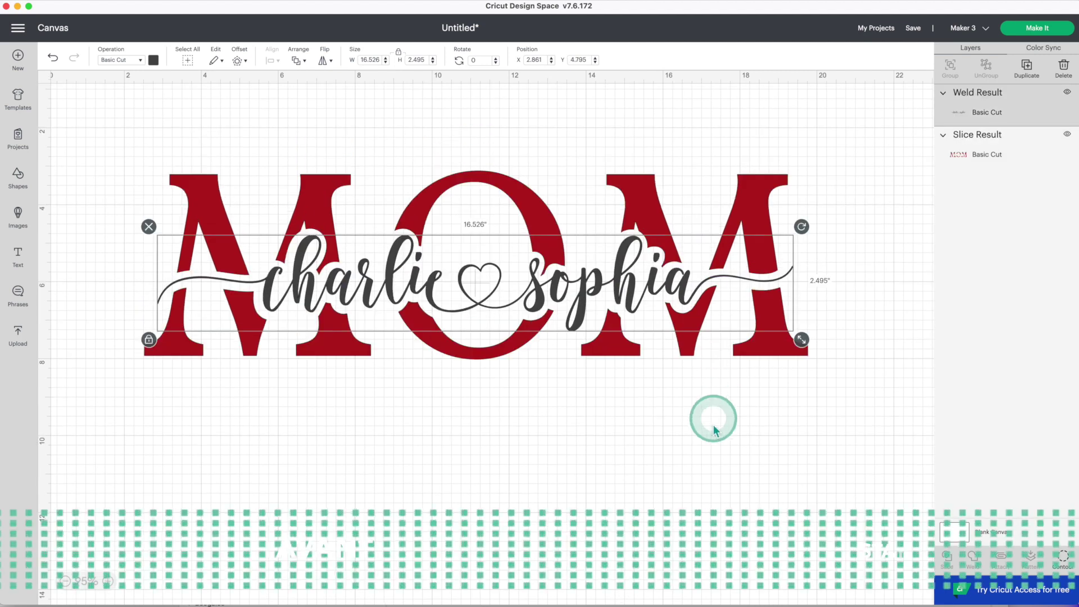
pyautogui.click(710, 438)
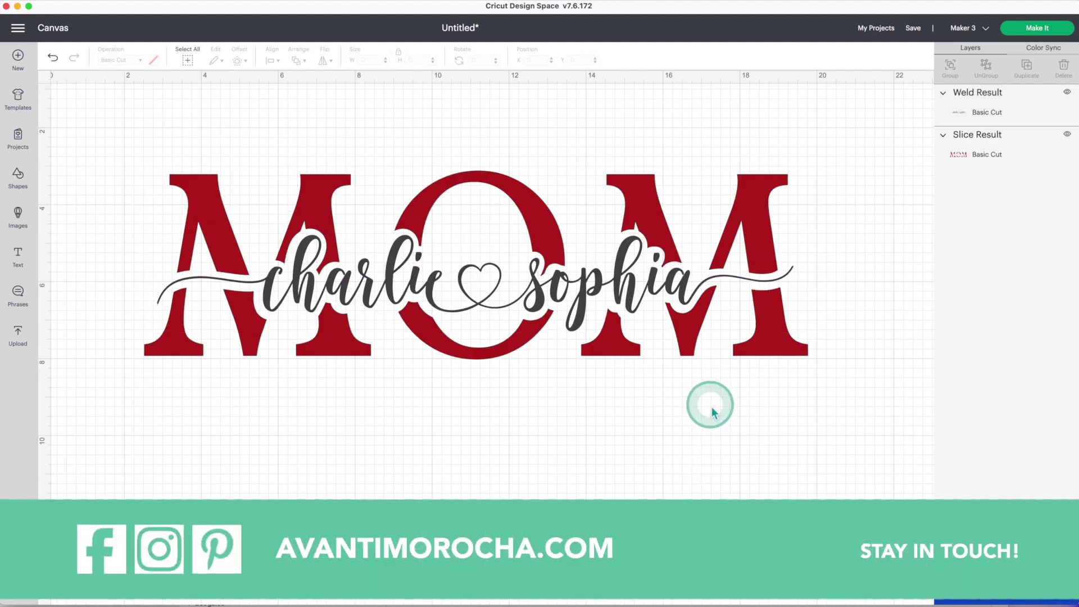
pyautogui.scroll(1, 711, 407)
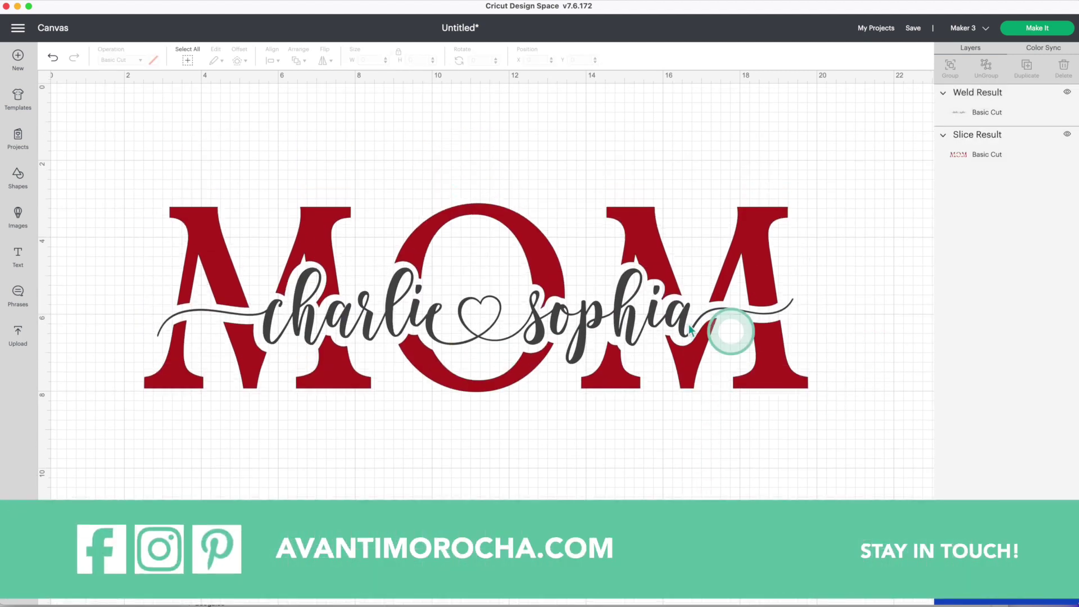